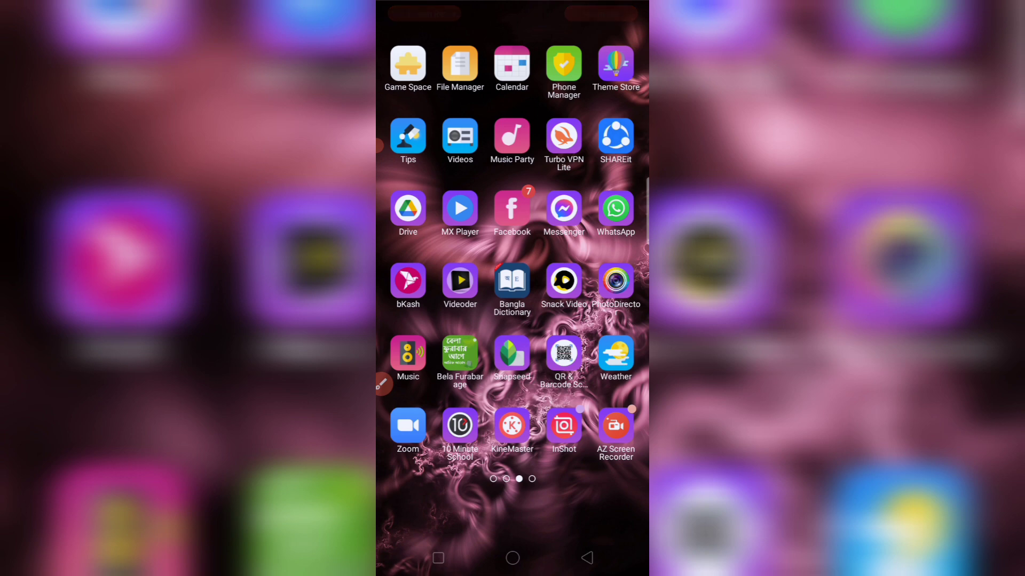
Step: Swipe through the Android home screen pages to find the Facebook app
mouse_move(593, 320)
left_mouse_down()
mouse_move(432, 320)
mouse_move(593, 320)
left_mouse_up()
mouse_move(433, 321)
left_mouse_down()
mouse_move(593, 320)
mouse_move(433, 320)
left_mouse_up()
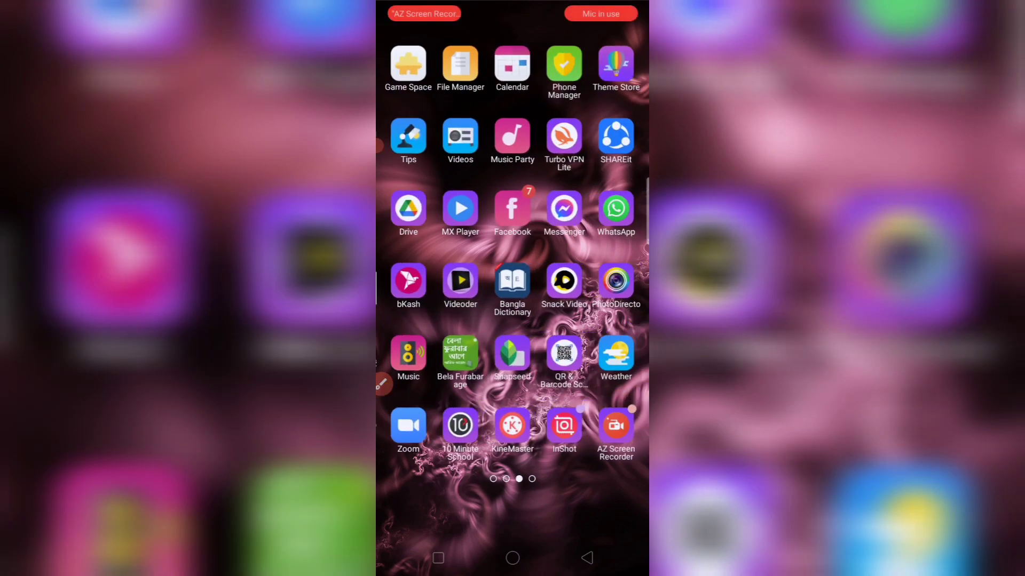
mouse_move(592, 320)
left_mouse_down()
mouse_move(432, 320)
mouse_move(592, 321)
left_mouse_up()
mouse_move(432, 320)
left_mouse_down()
mouse_move(593, 320)
mouse_move(432, 321)
left_mouse_up()
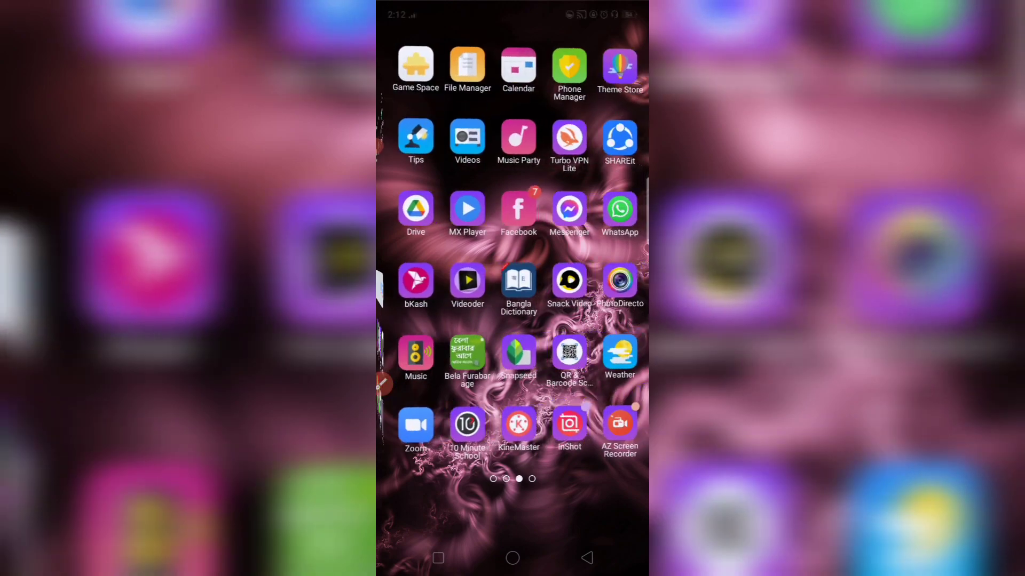
mouse_move(592, 288)
left_mouse_down()
mouse_move(433, 288)
mouse_move(593, 288)
left_mouse_up()
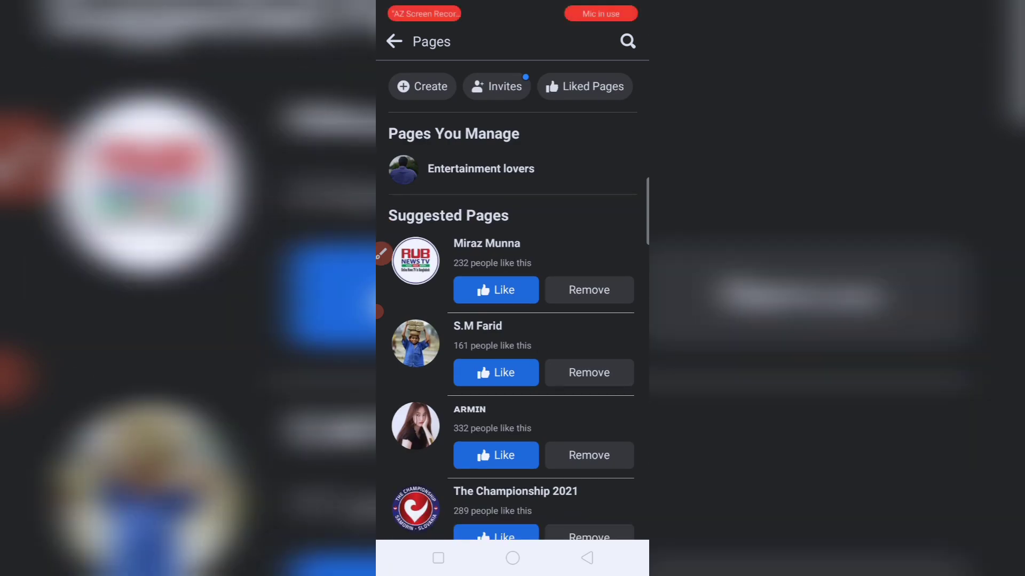
scroll(513, 321, "up", 2)
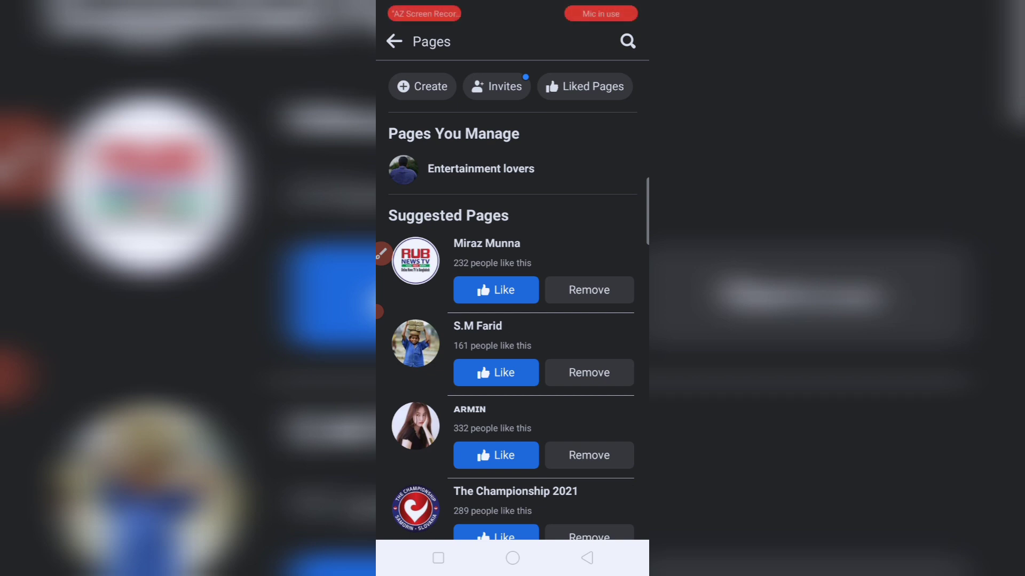
Step: Start a new Page from Pages with Create, then Get Started on the Create Your Page intro
left_click(422, 86)
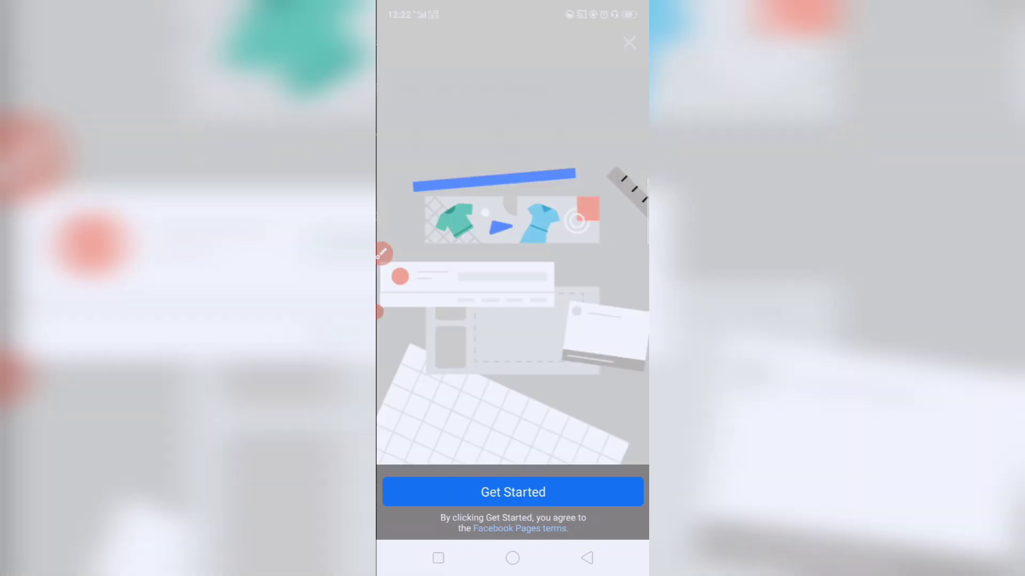
left_click(513, 493)
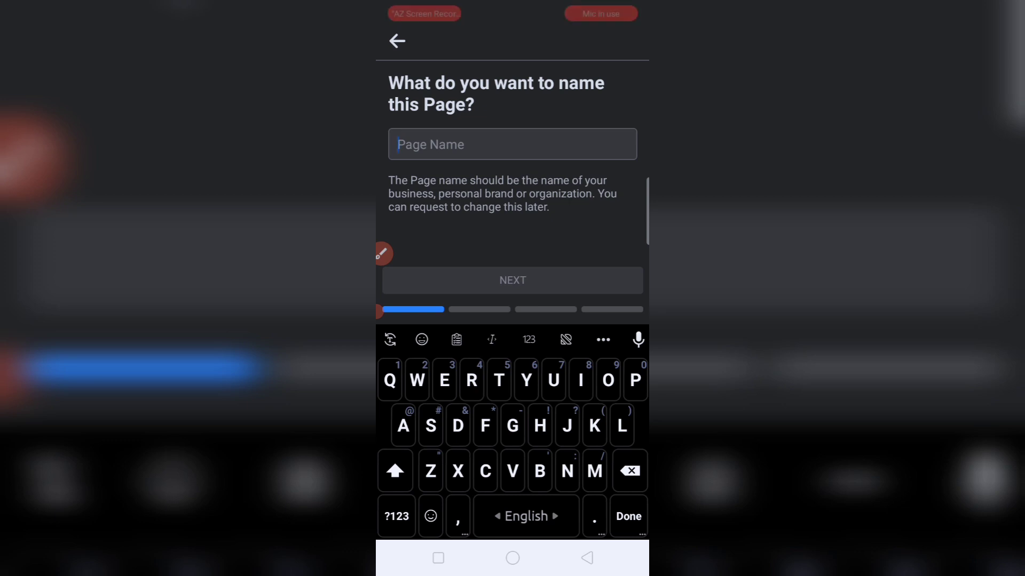
type("T")
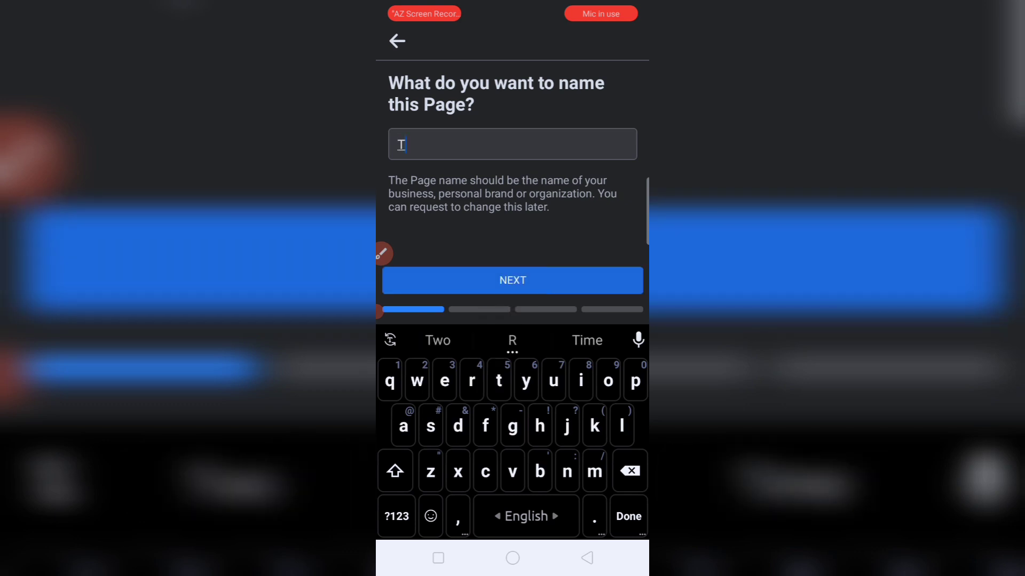
type("hink")
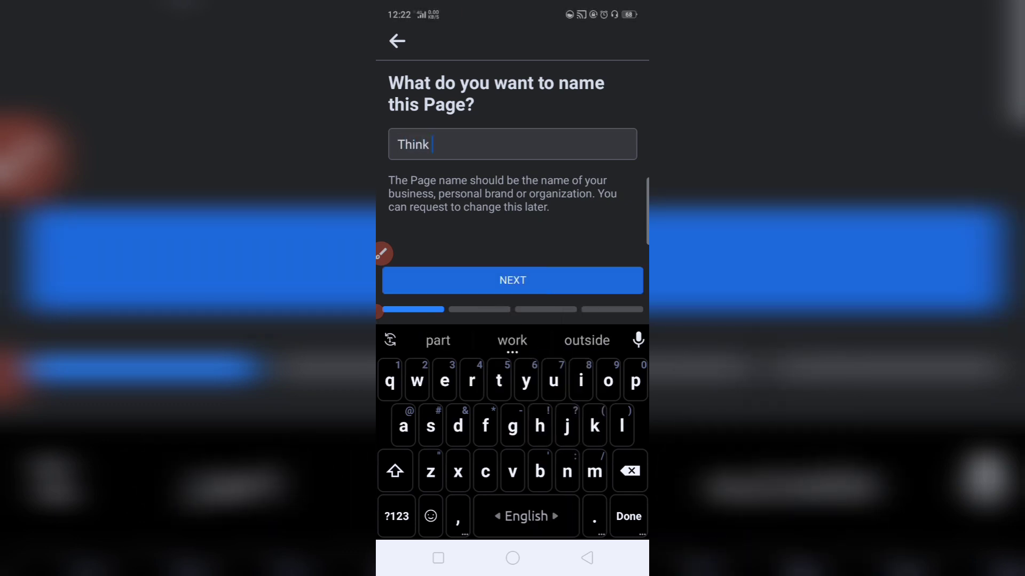
type(" work")
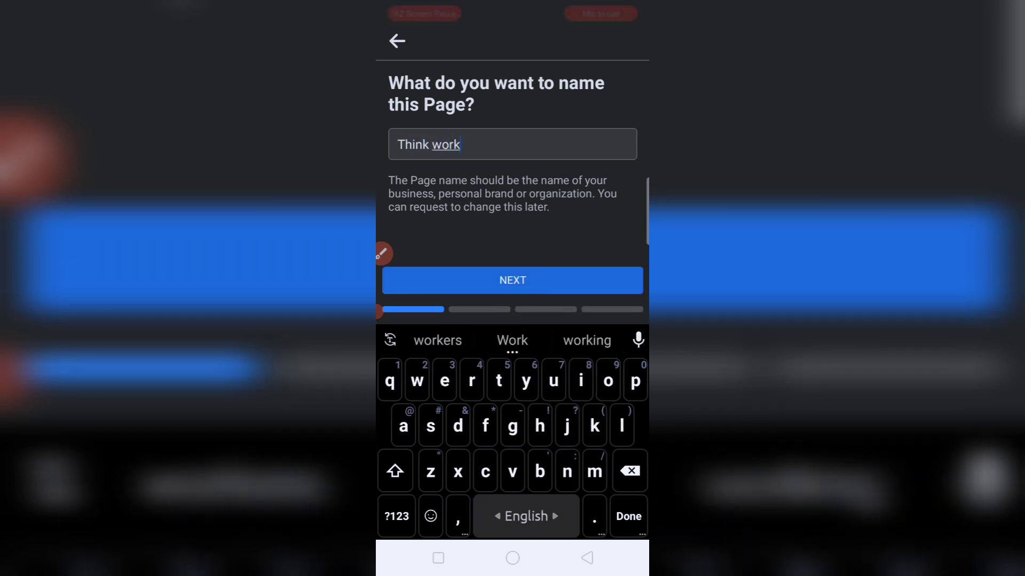
type(" m")
Step: Enter 'Think work Media' as the Page name, capitalizing Media, and continue
key("BackSpace")
type("Me")
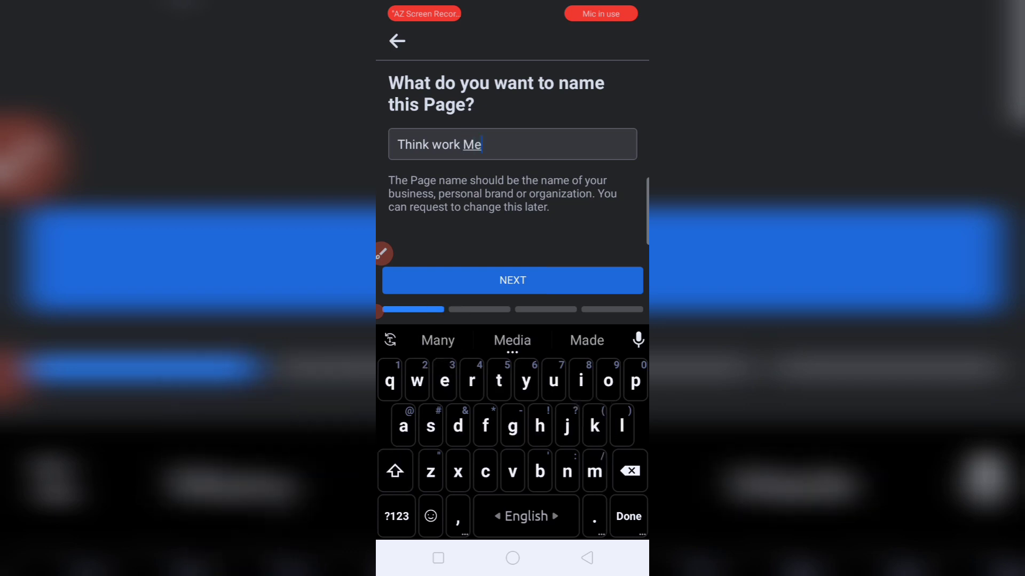
type("dia")
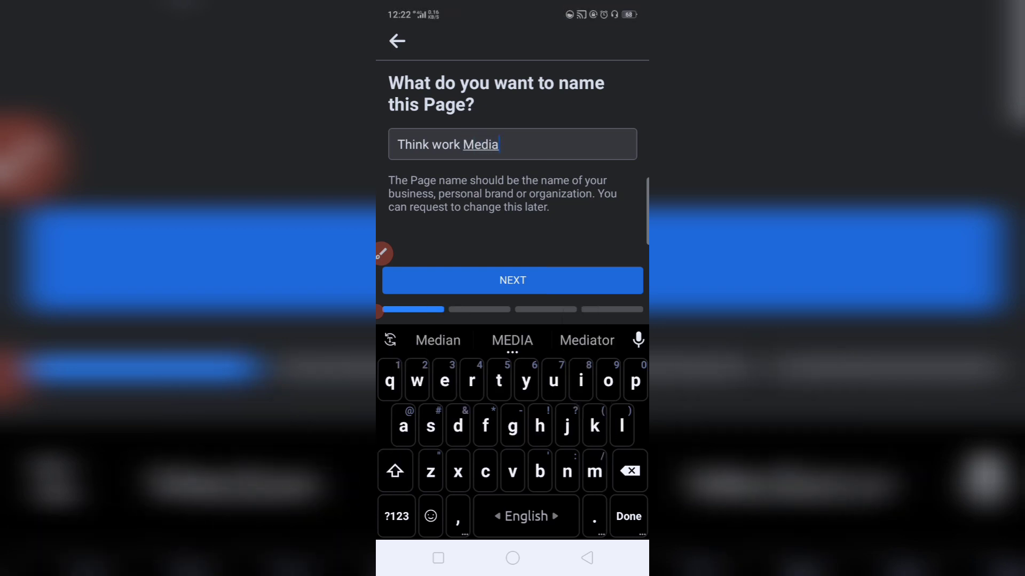
left_click(513, 280)
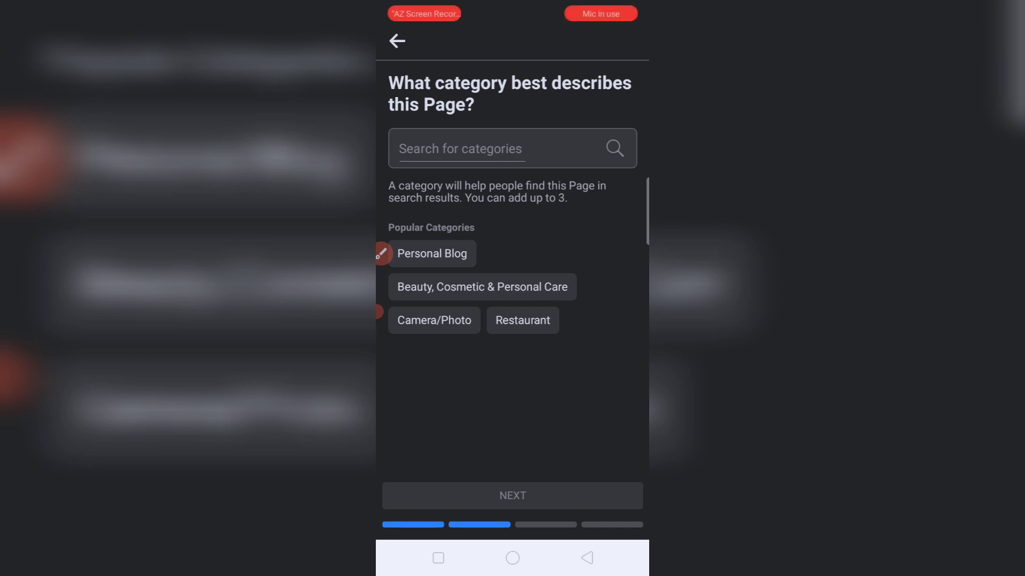
Step: Remove the Personal Blog category and search for a marketing-related category
left_click(432, 253)
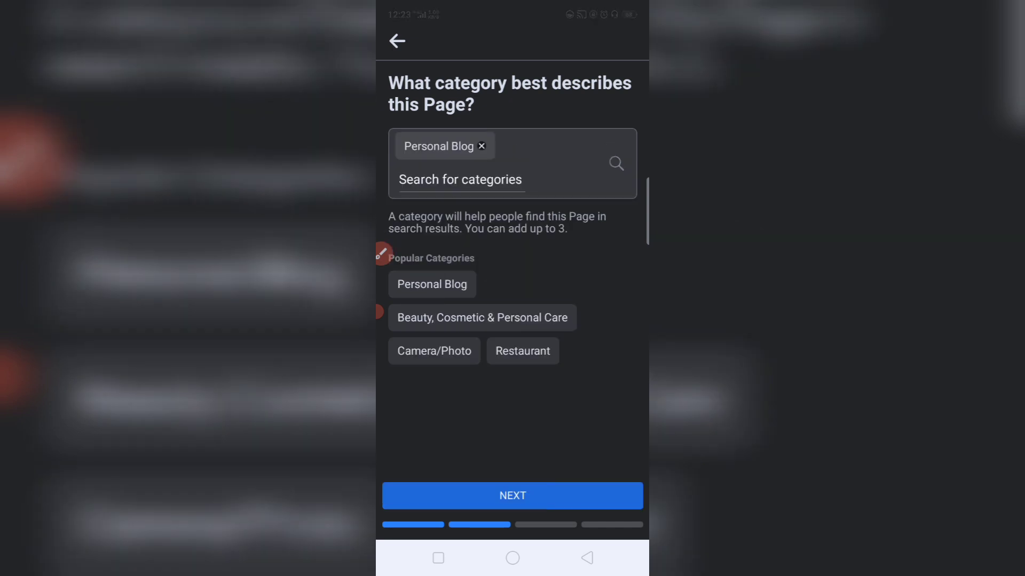
left_click(481, 145)
left_click(461, 148)
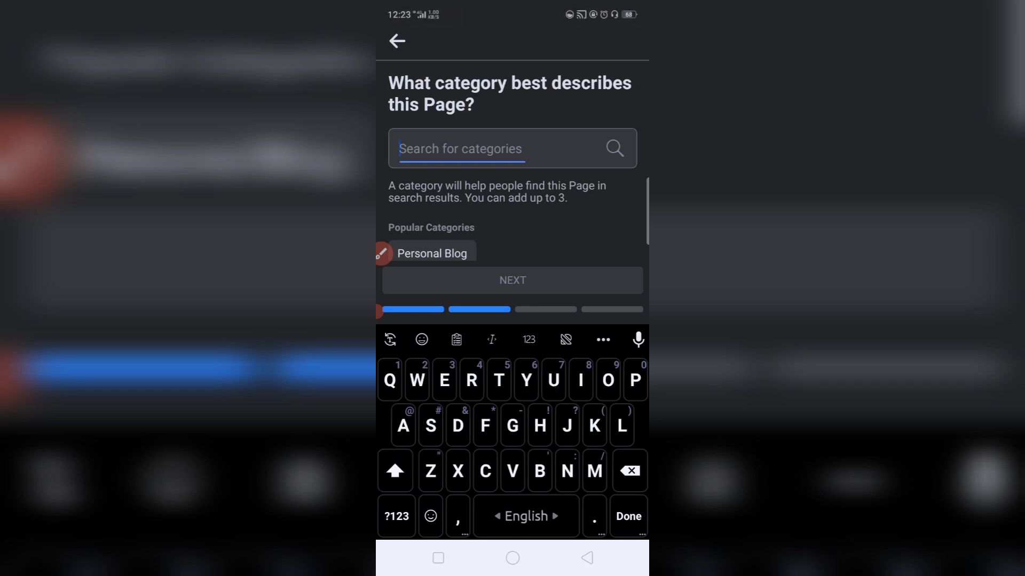
type("Digital")
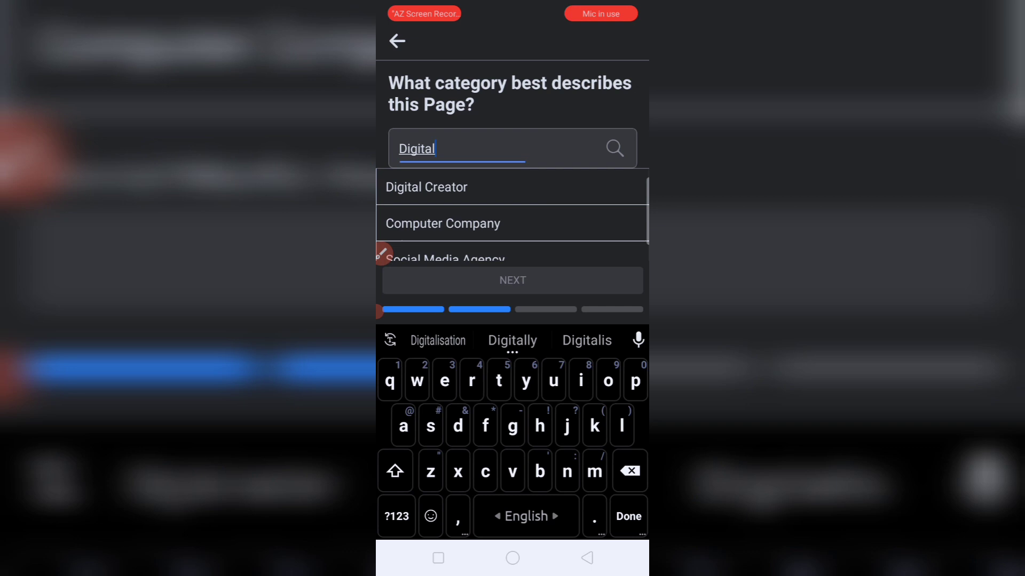
type("m")
key("BackSpace")
type("m")
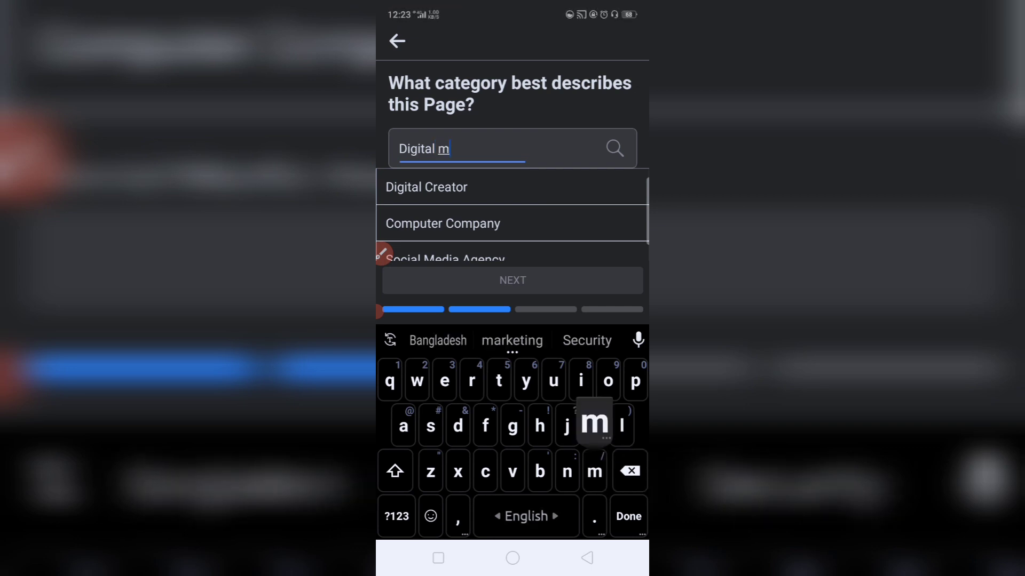
type("ar")
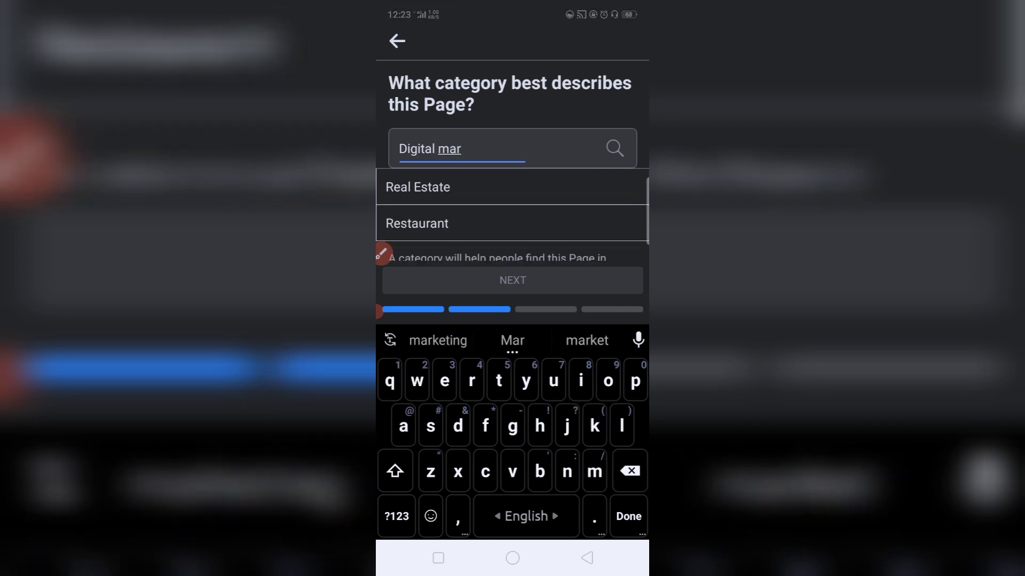
key("BackSpace")
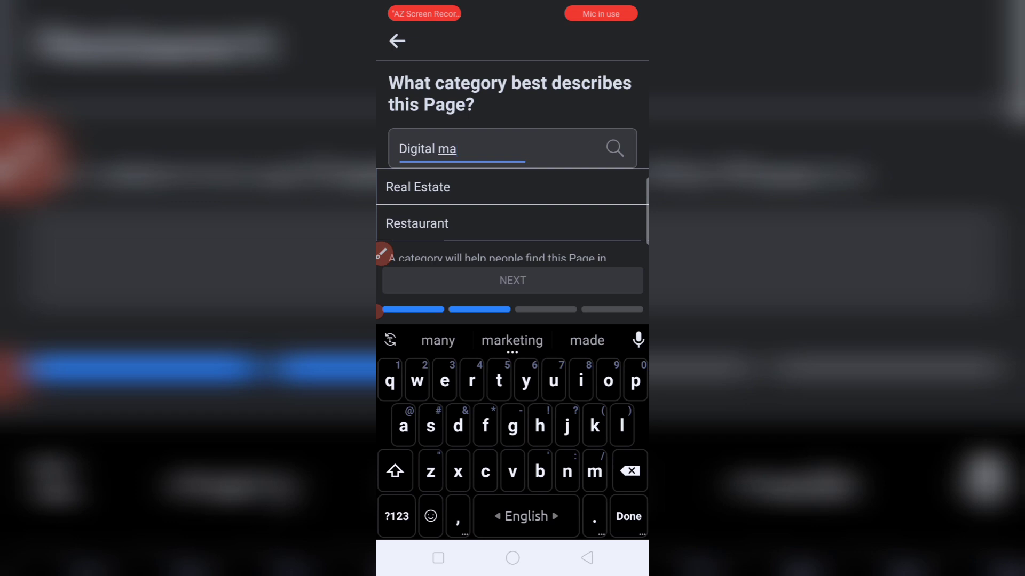
type("rk")
left_click(435, 341)
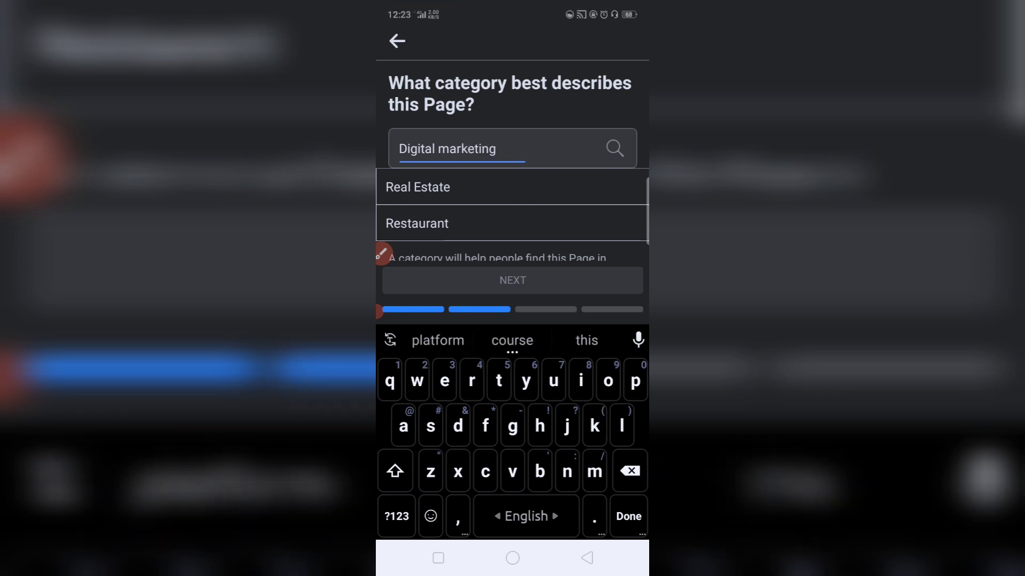
key("Return")
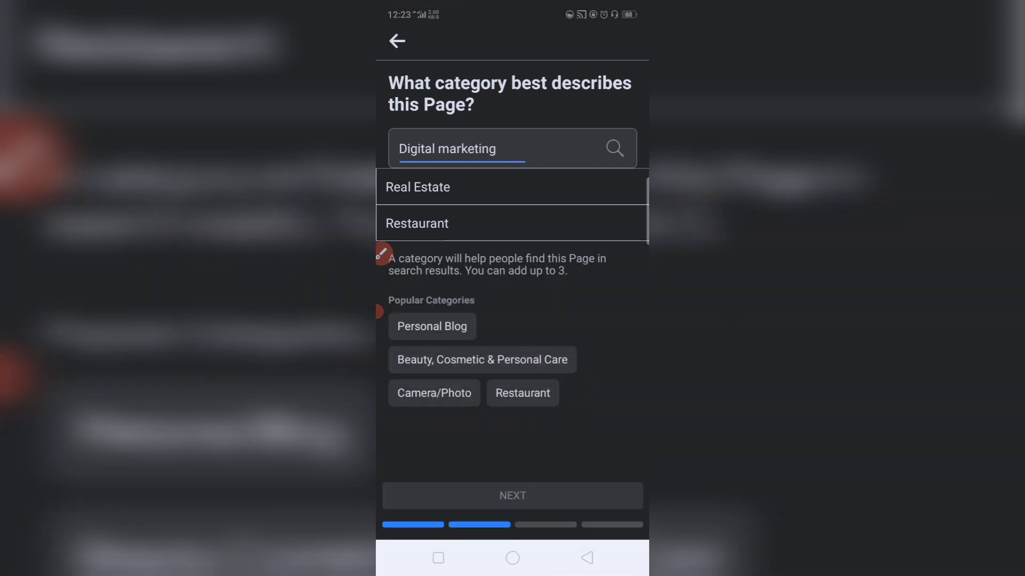
key("BackSpace")
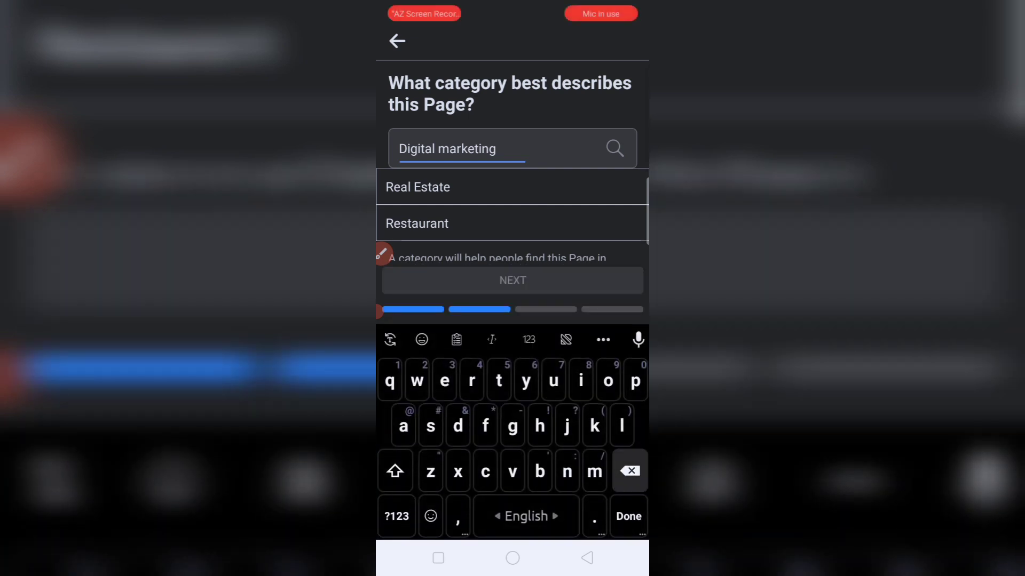
key("BackSpace")
key("BackSpace")
key("BackSpace")
key("BackSpace")
key("BackSpace")
key("BackSpace")
key("BackSpace")
key("BackSpace")
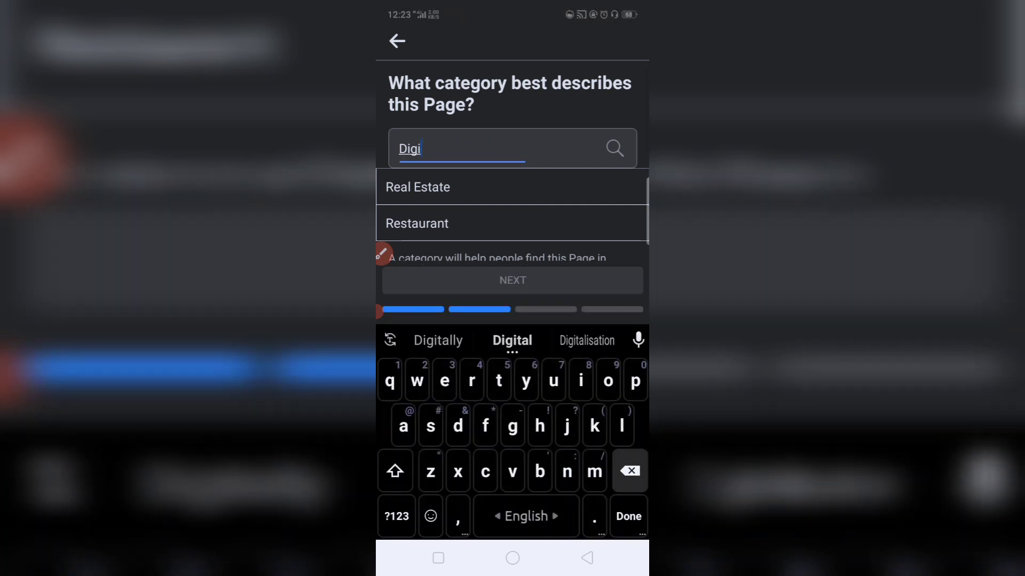
key("BackSpace")
key("BackSpace")
key("BackSpace")
Step: Add Web Designer as a Page category
left_click(392, 311)
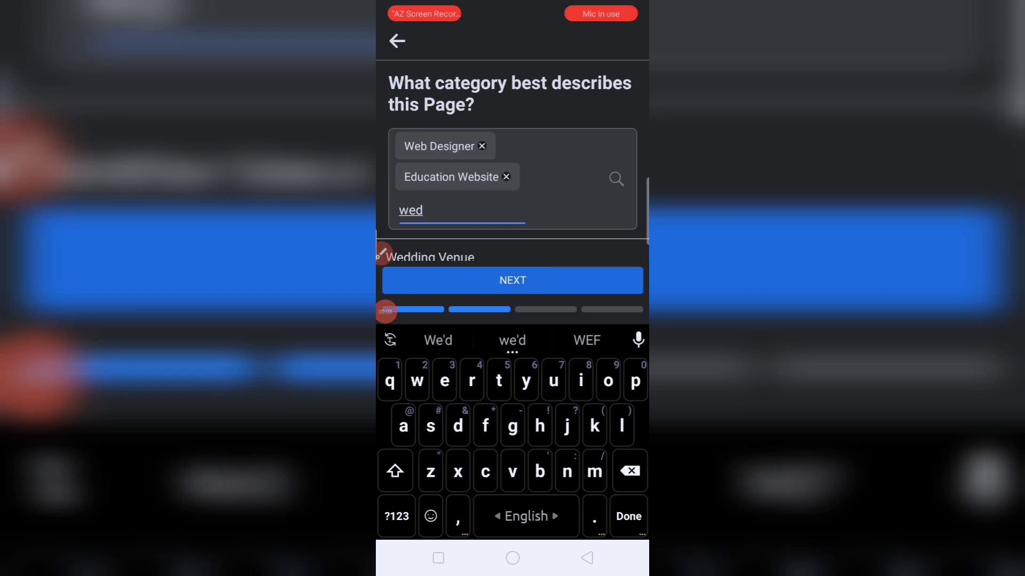
left_click(424, 211)
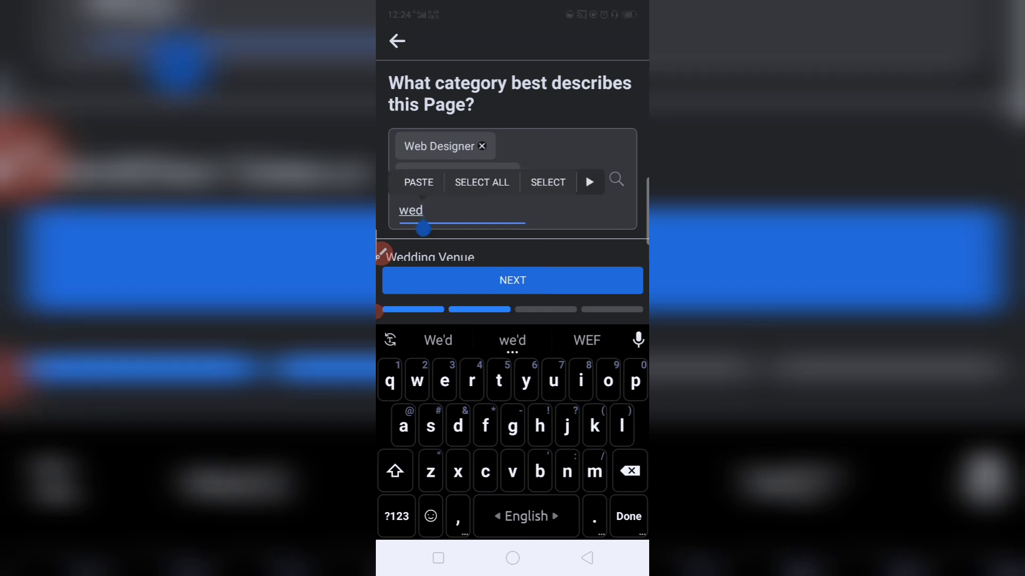
left_click(587, 558)
left_click(587, 557)
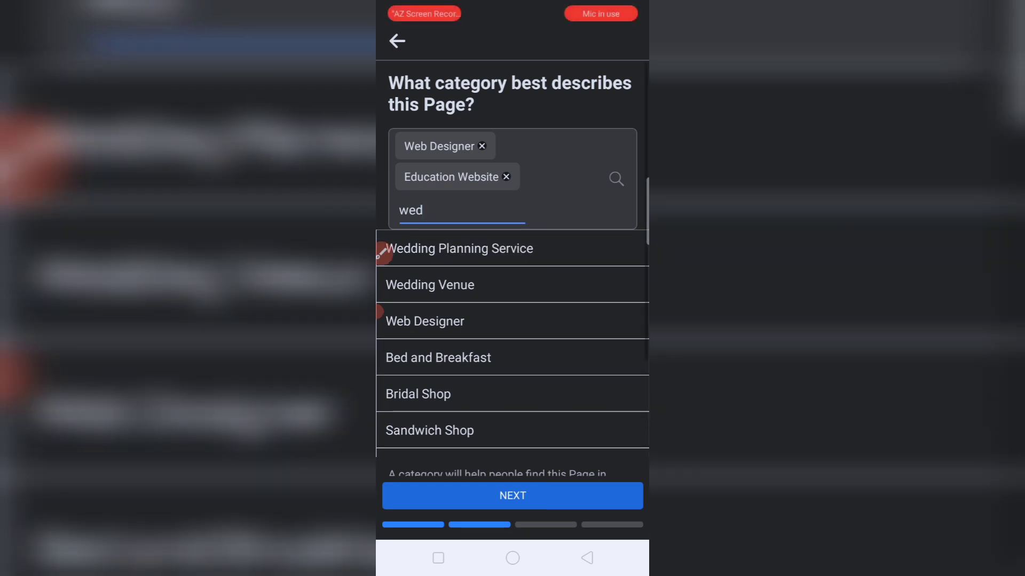
scroll(512, 320, "down", 3)
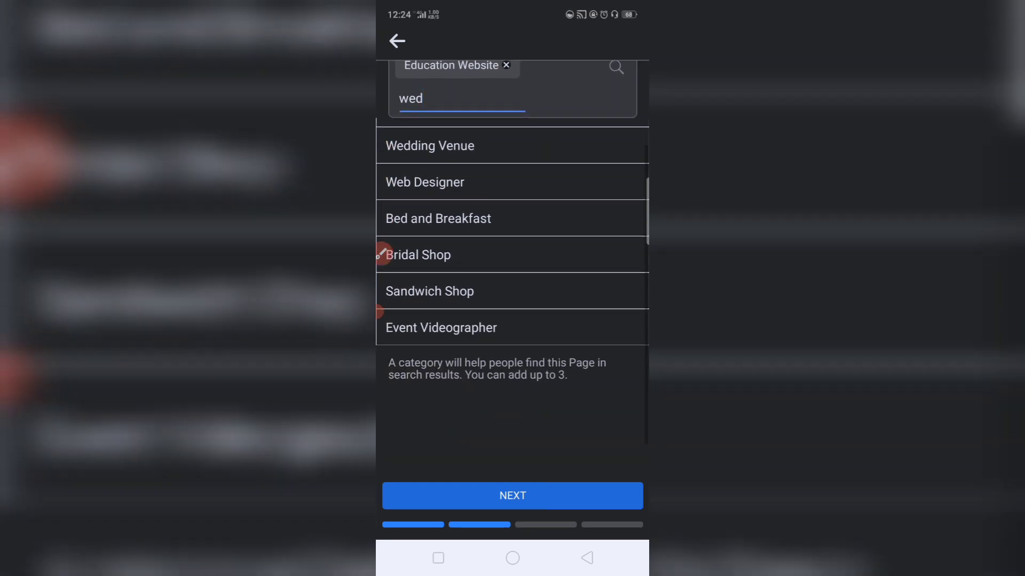
left_click(425, 182)
Step: Add Digital Creator as the third category and advance to the address step
left_click(410, 145)
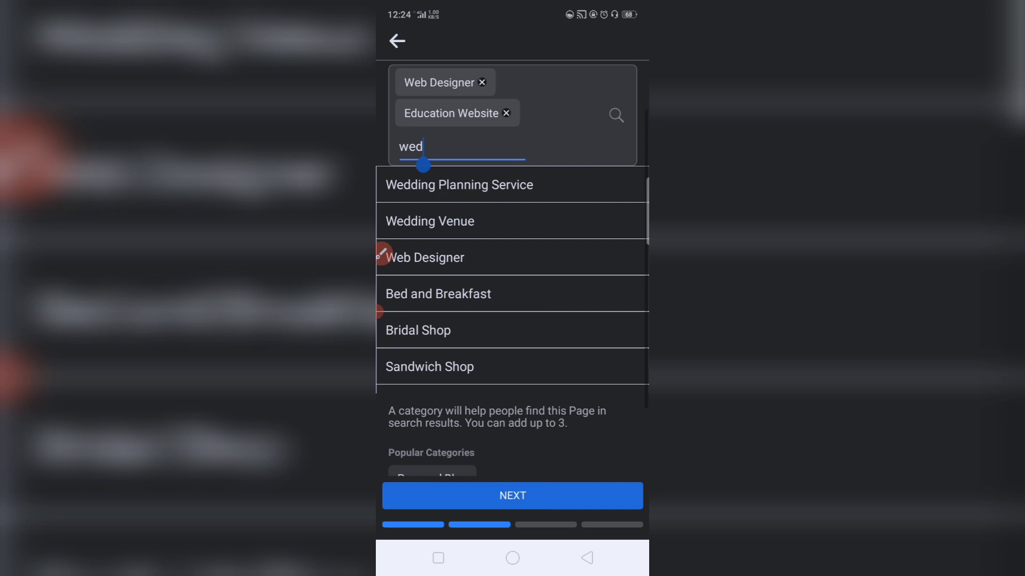
key("BackSpace")
type("b")
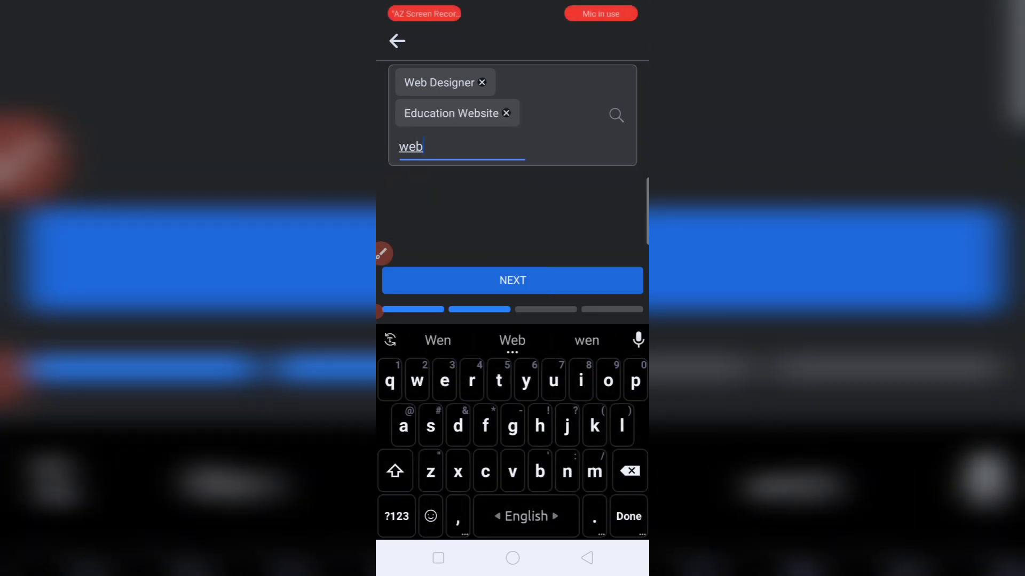
key("Escape")
key("Escape")
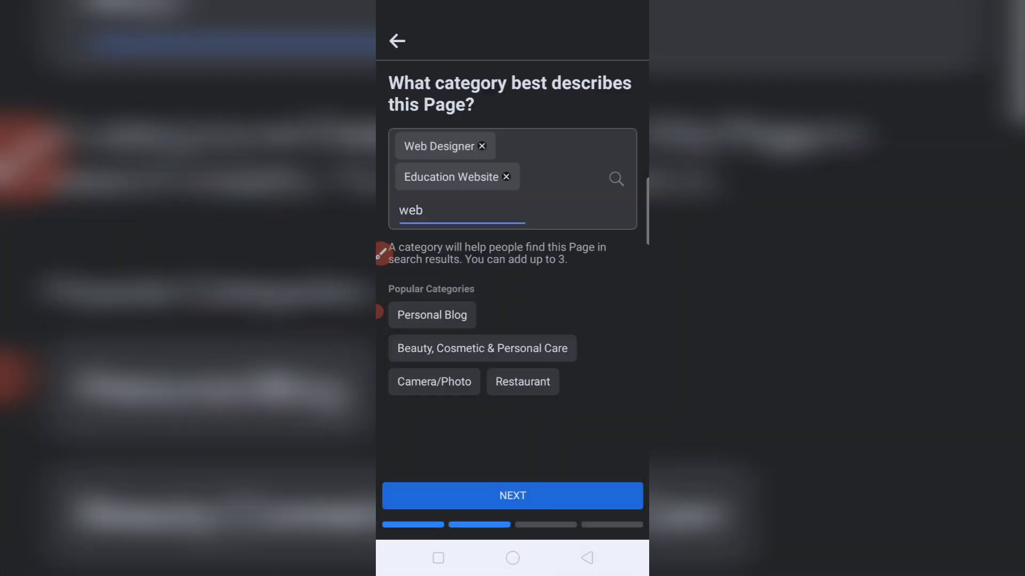
left_click(411, 210)
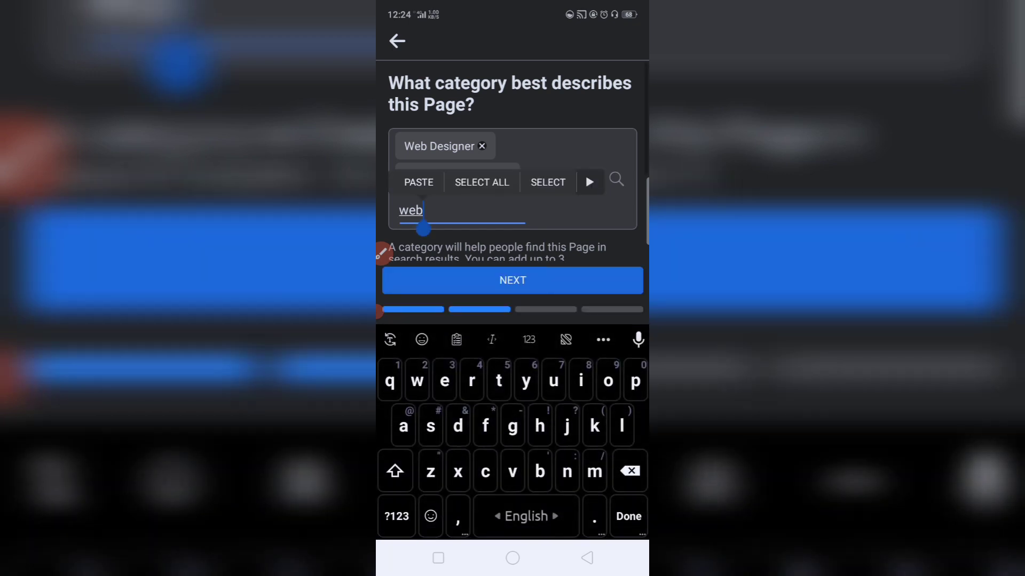
key("BackSpace")
key("BackSpace")
key("BackSpace")
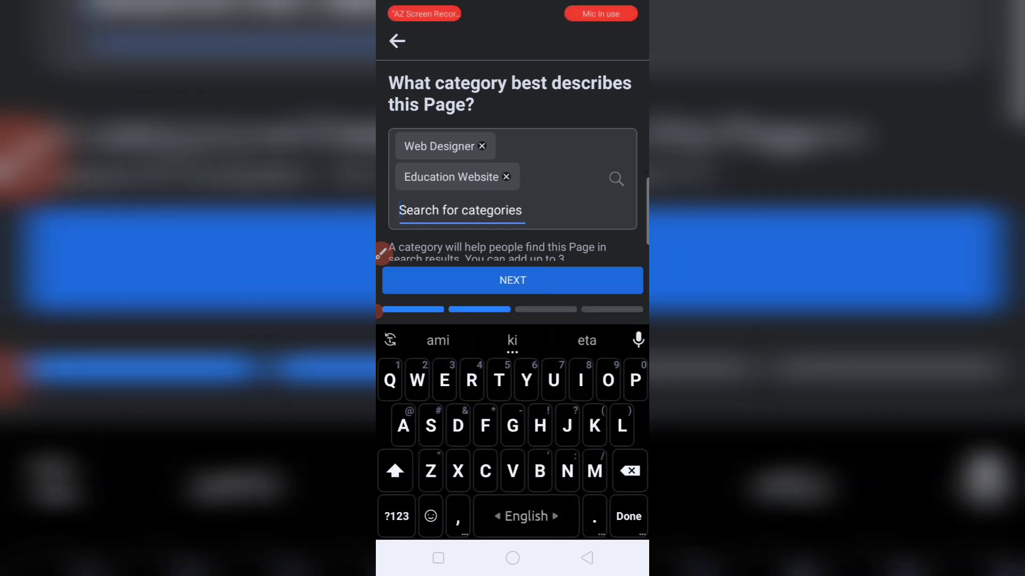
type("Digit")
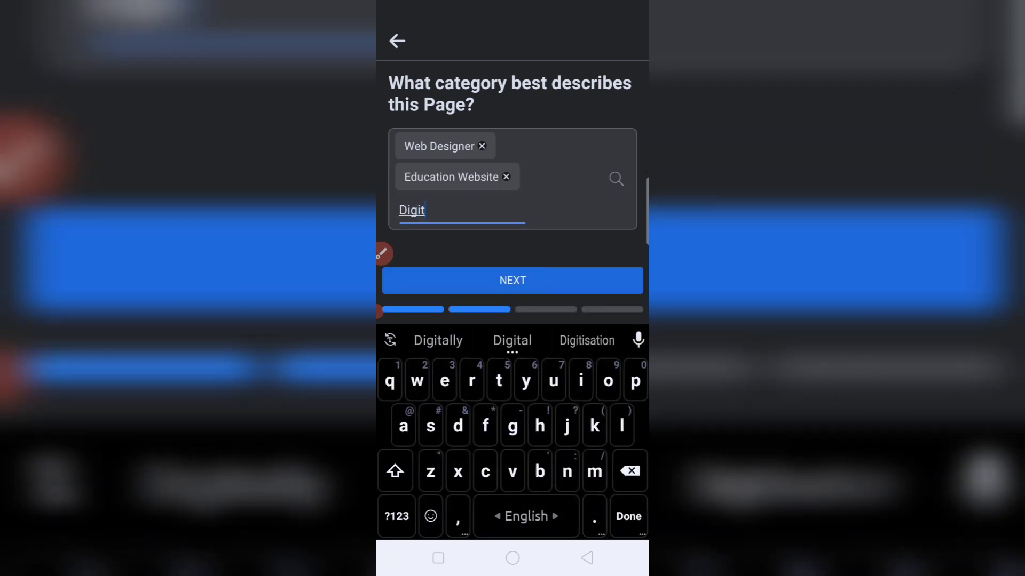
left_click(426, 249)
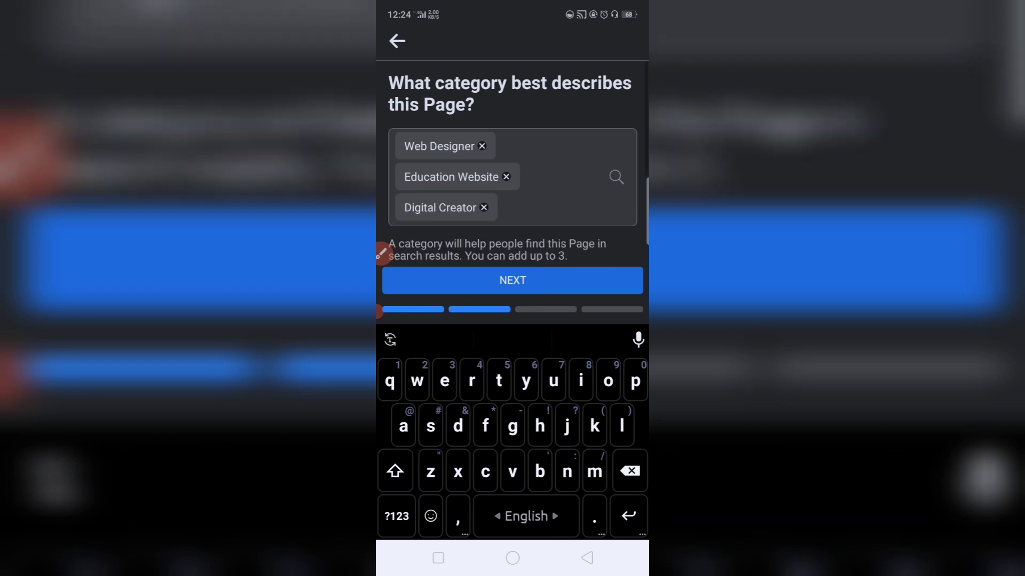
left_click(513, 280)
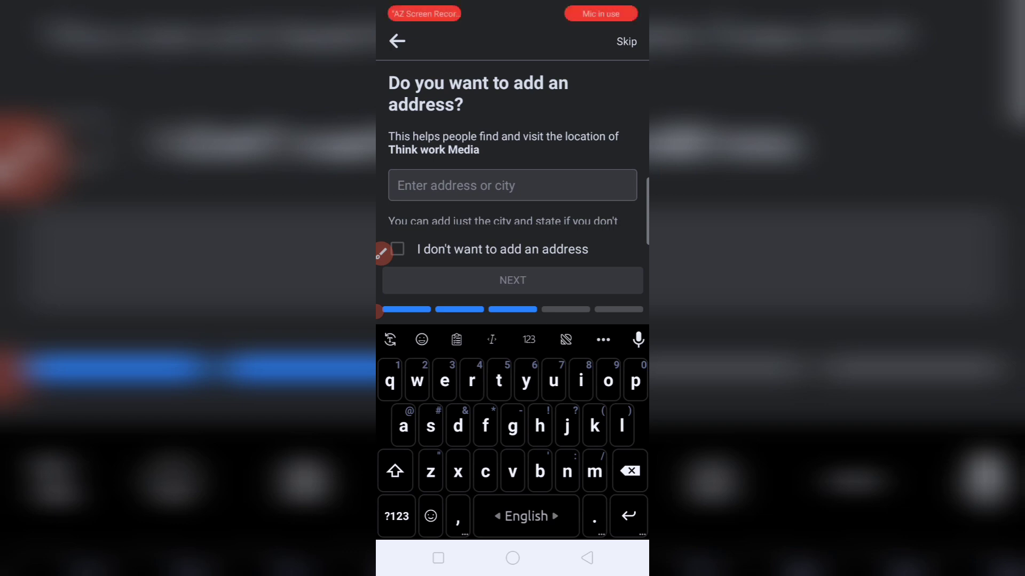
Step: Set the Page address to Chittagong City, Bangladesh, and submit it
left_click(382, 254)
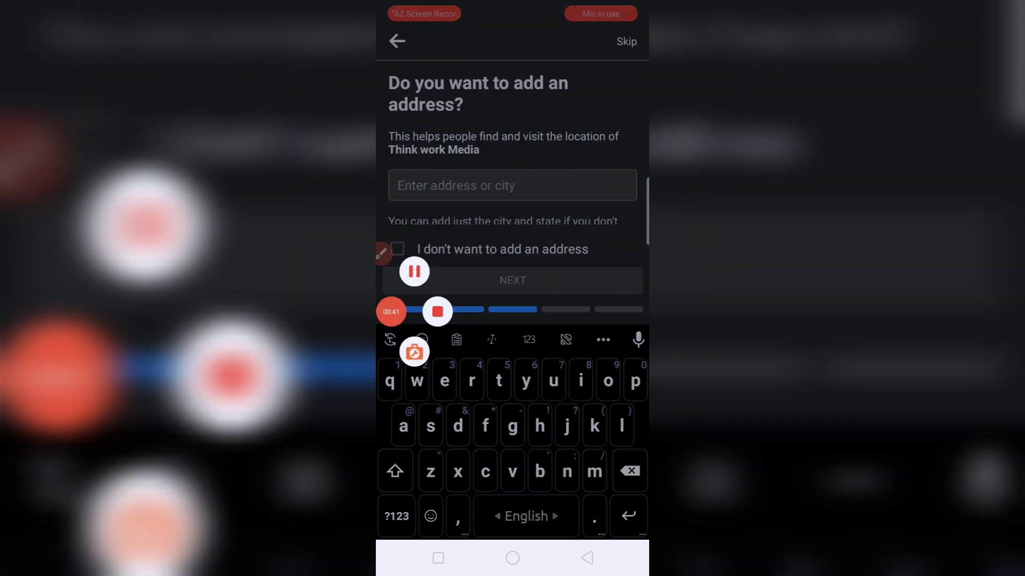
key("Escape")
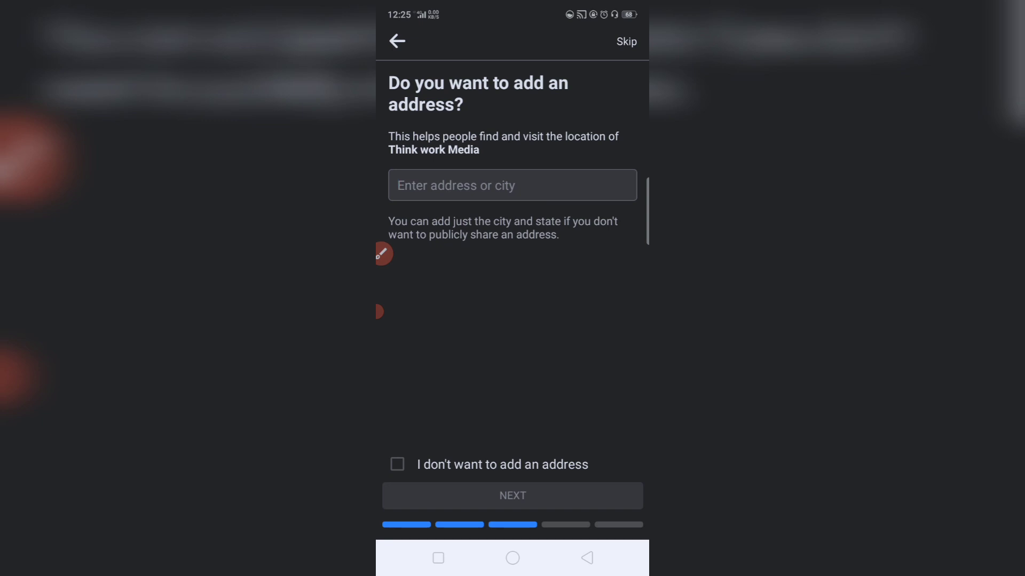
left_click(512, 185)
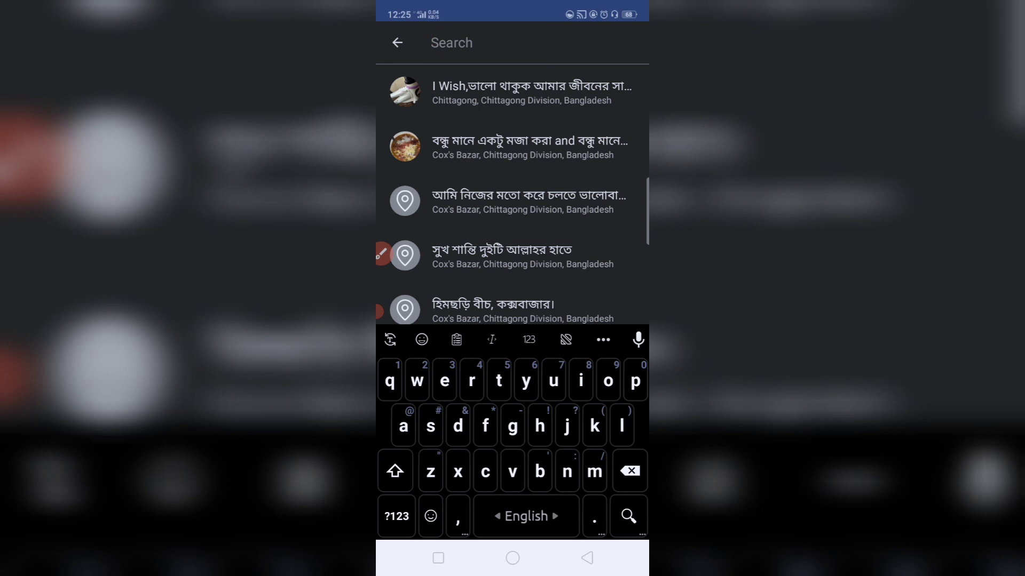
type("chitt")
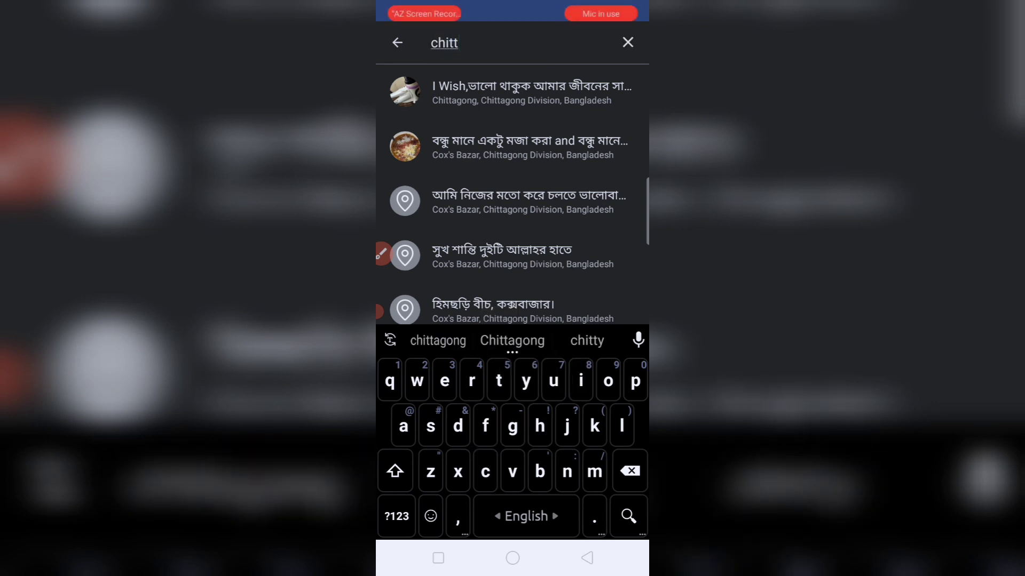
type("a")
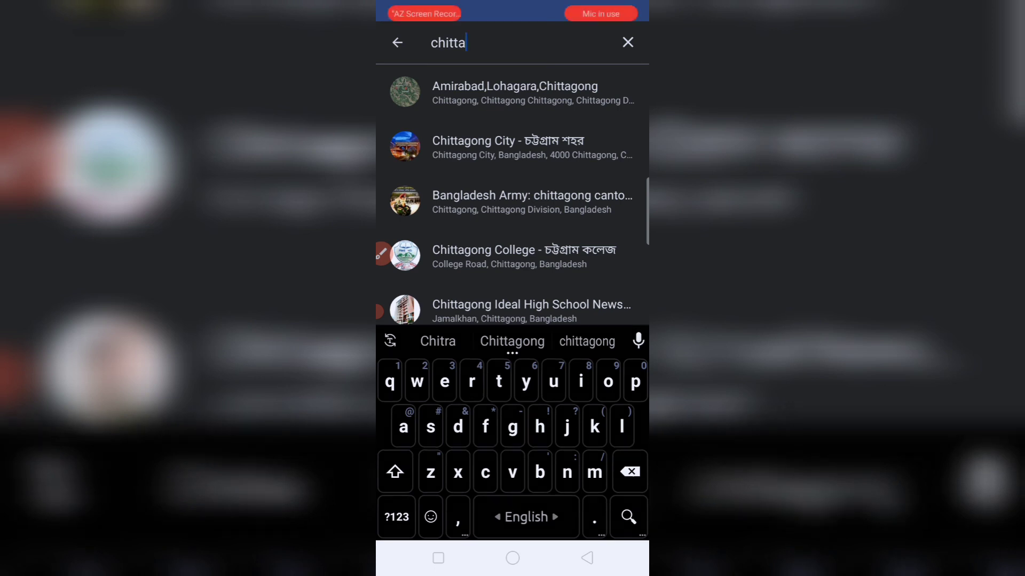
left_click(513, 146)
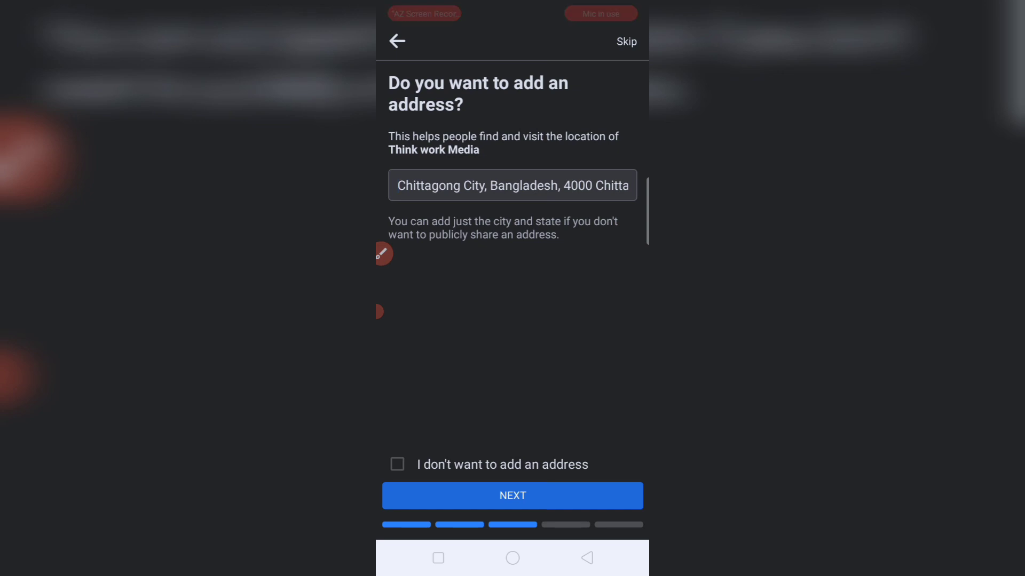
left_click(512, 185)
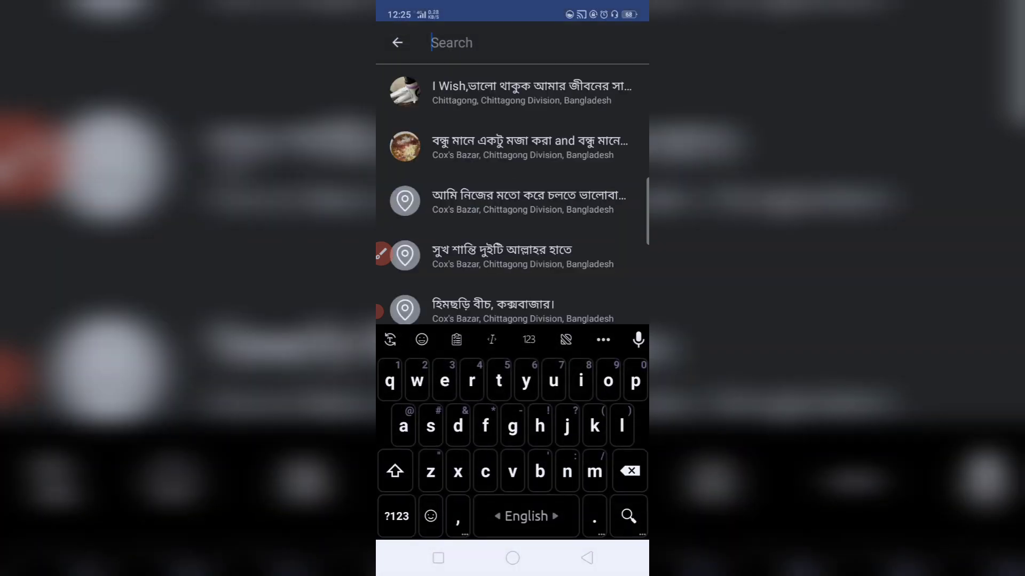
left_click(587, 557)
left_click(587, 558)
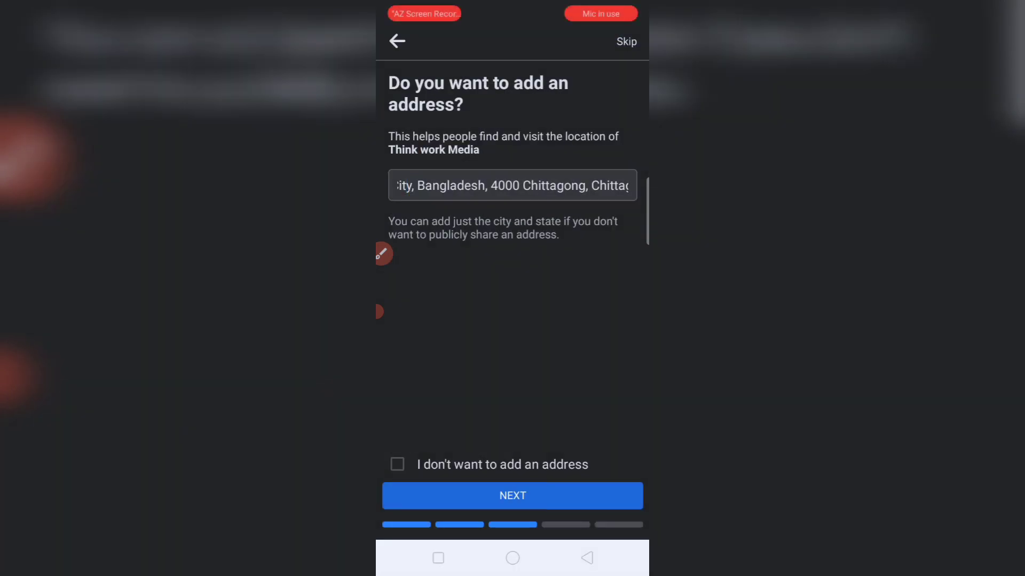
left_click(513, 185)
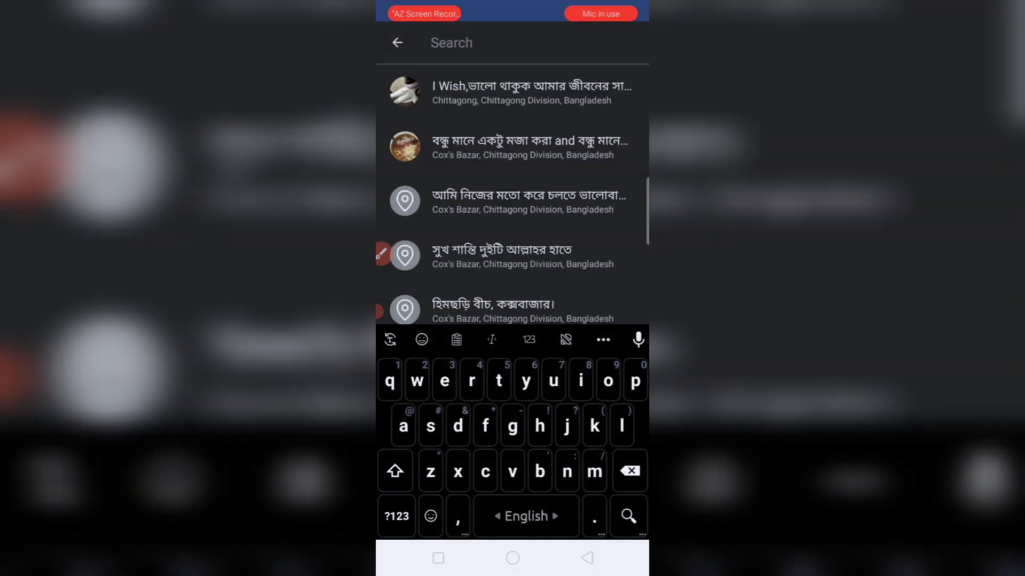
left_click(587, 557)
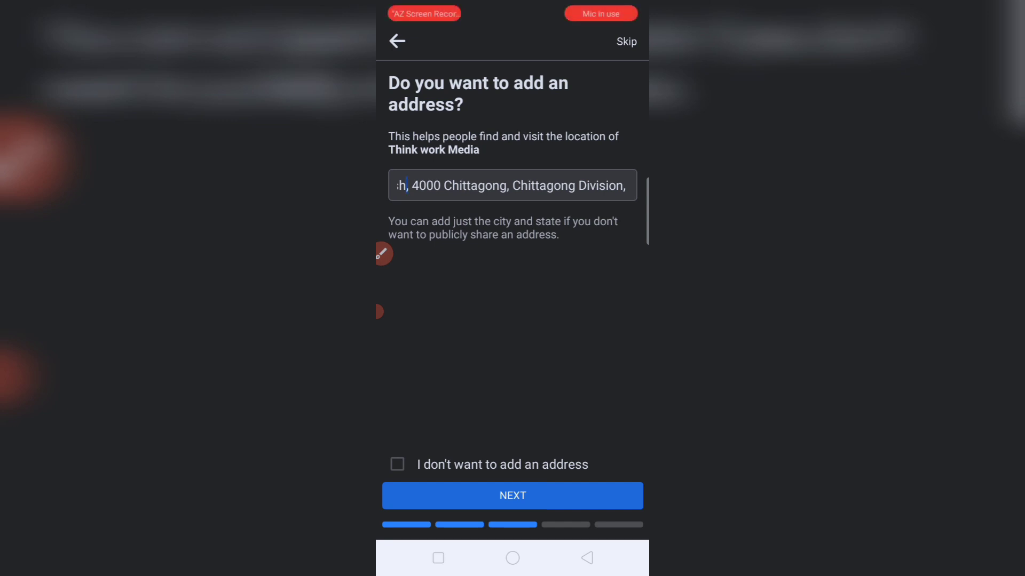
left_click(512, 496)
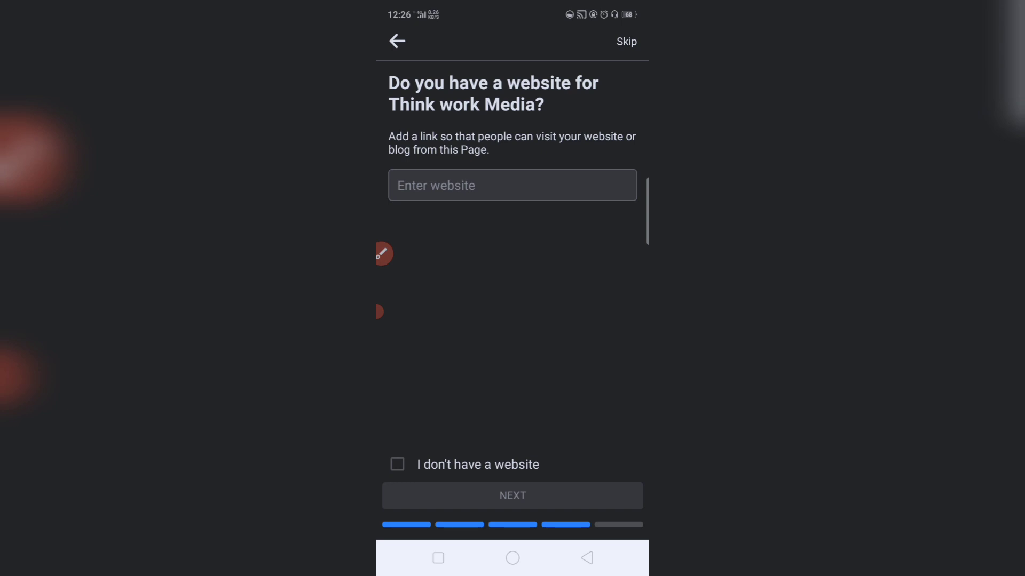
Step: Mark the Page as having no website and finish setup without adding images
left_click(512, 185)
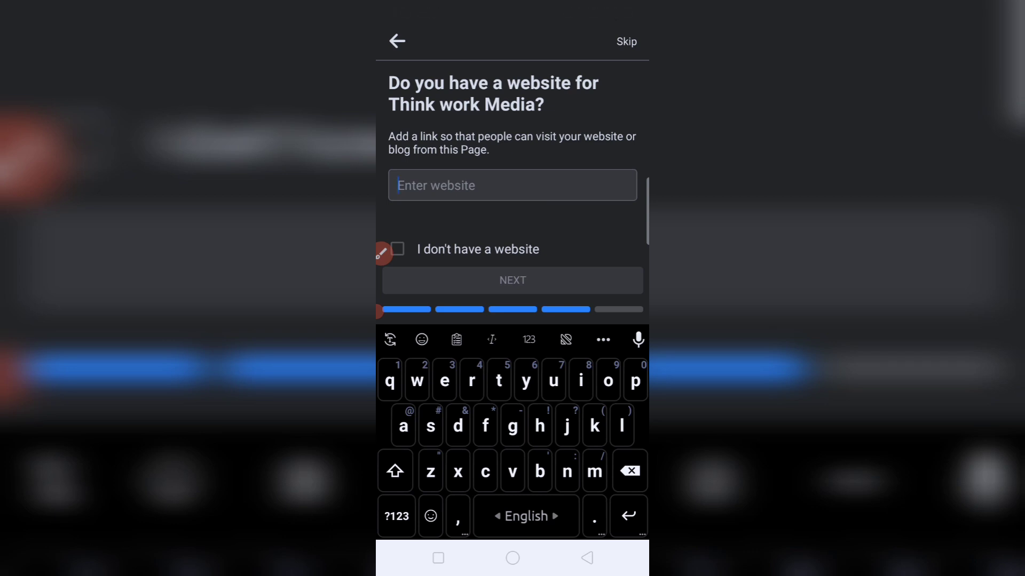
left_click(587, 558)
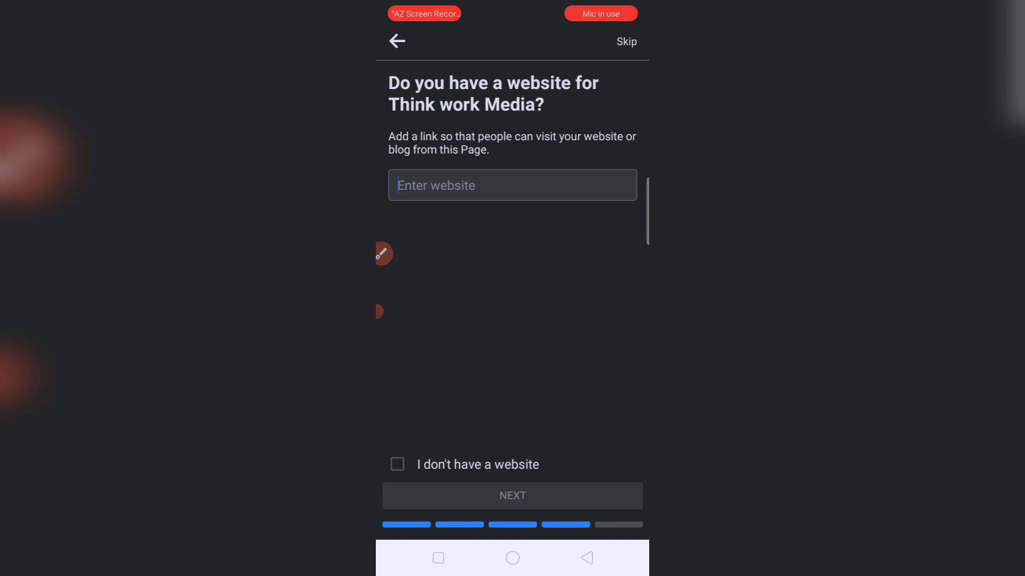
left_click(398, 464)
left_click(512, 496)
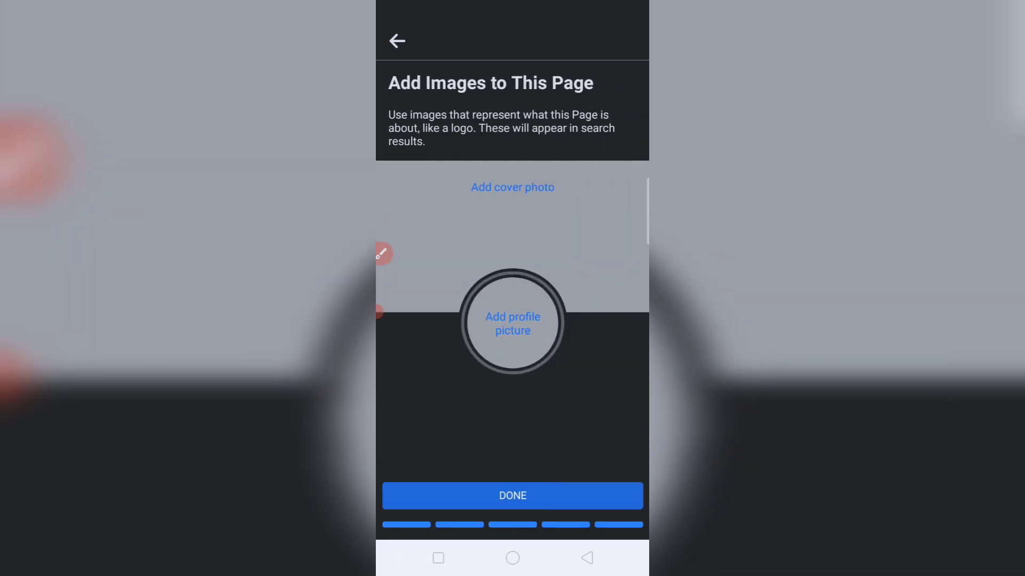
left_click(513, 495)
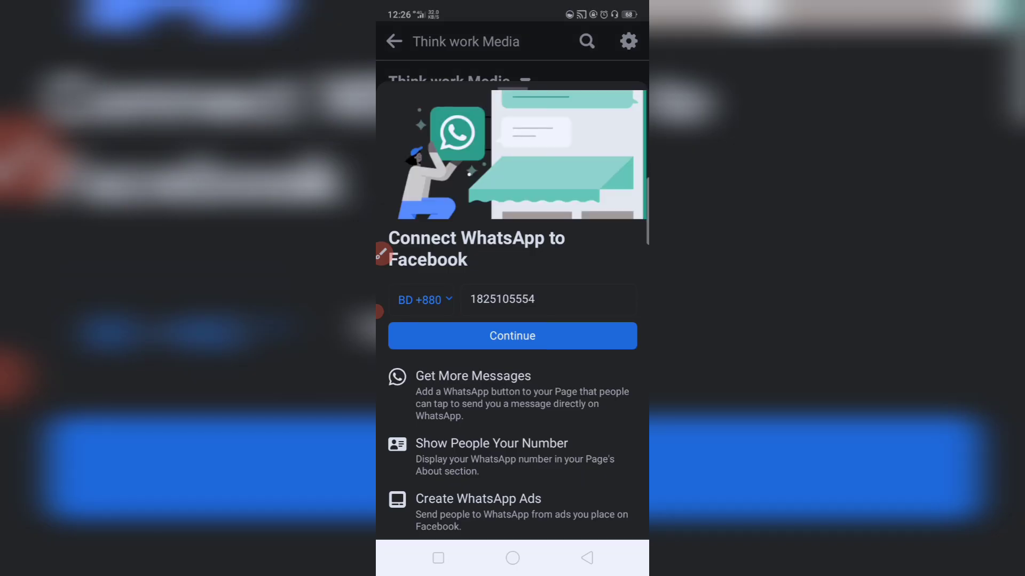
Step: Close the WhatsApp connection prompt and expand the Important Next Steps panel
key("Escape")
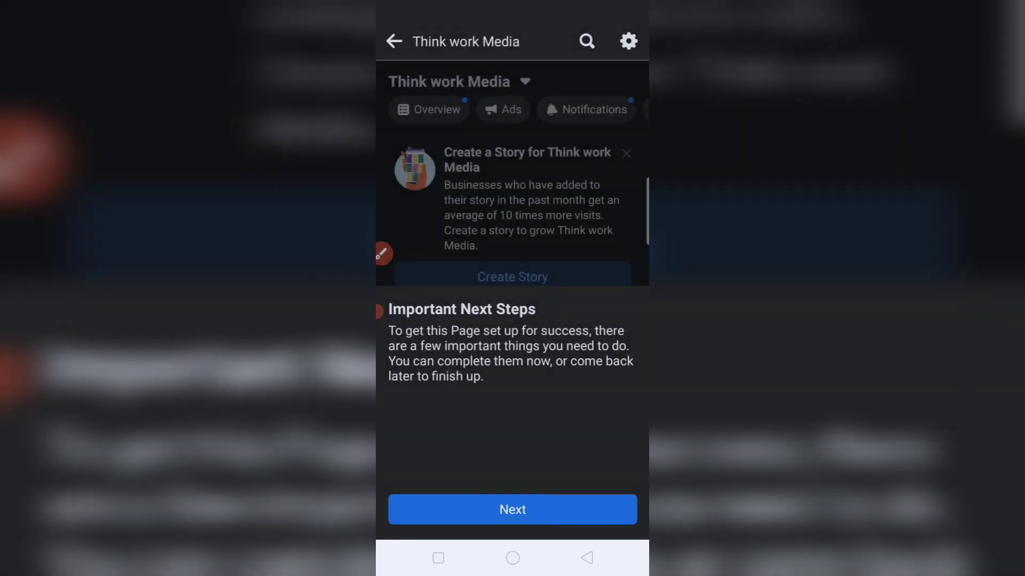
key("Escape")
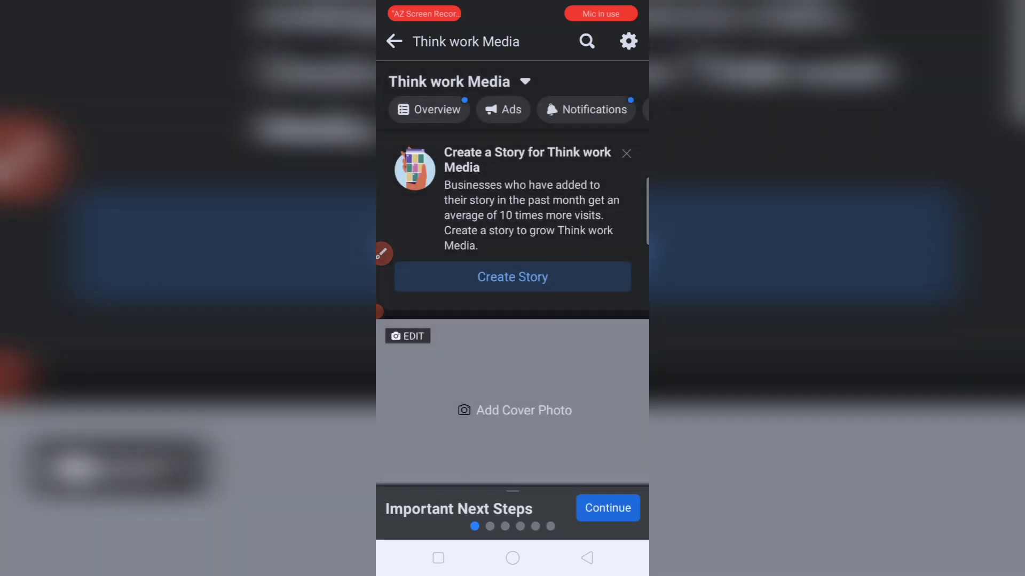
left_click(608, 507)
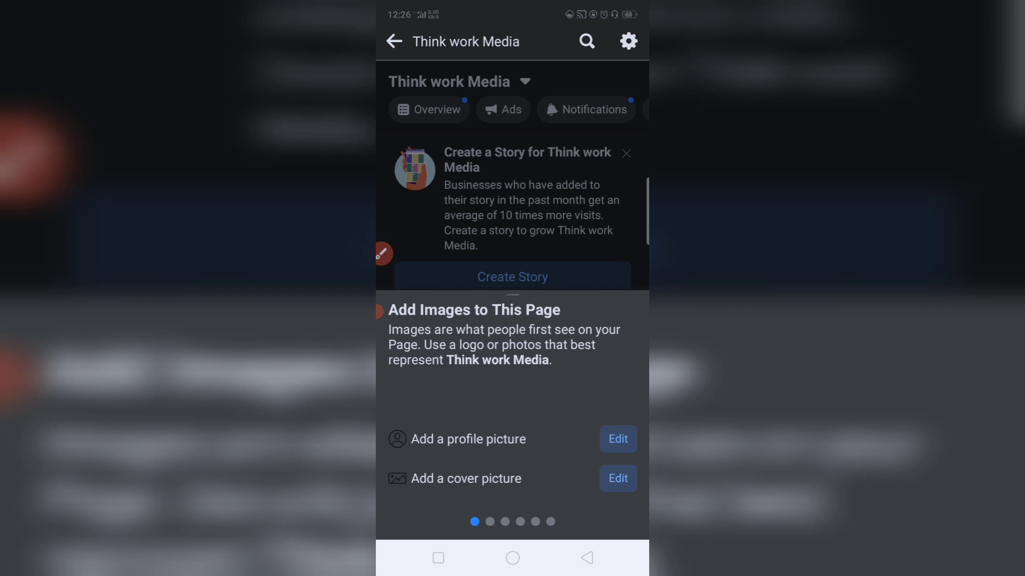
Step: Browse the Invite Friends, Welcome Post, Action Button and More Information cards, then close the panel
left_click_drag(561, 384, 488, 384)
left_click_drag(576, 384, 432, 385)
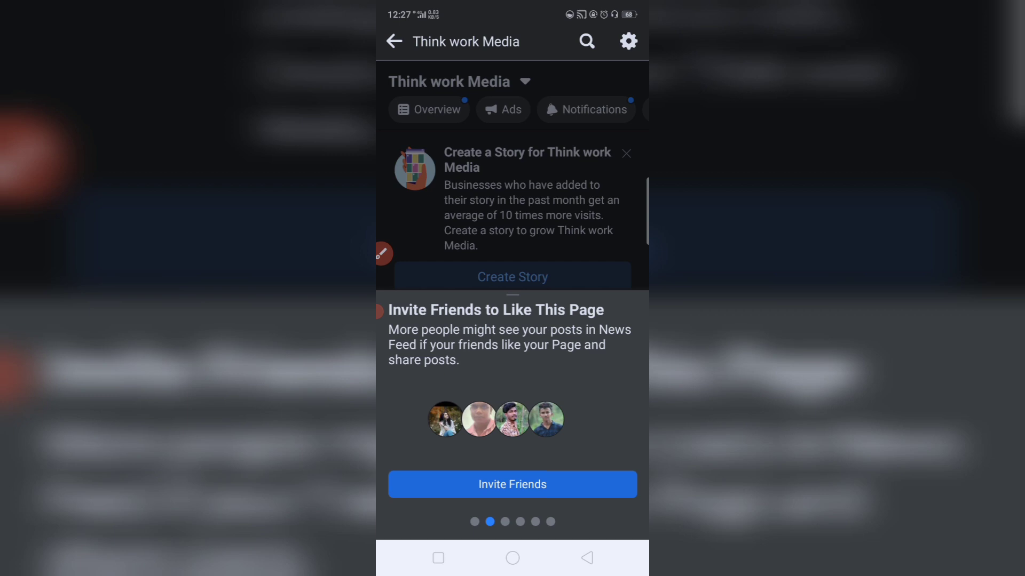
left_click_drag(577, 384, 432, 384)
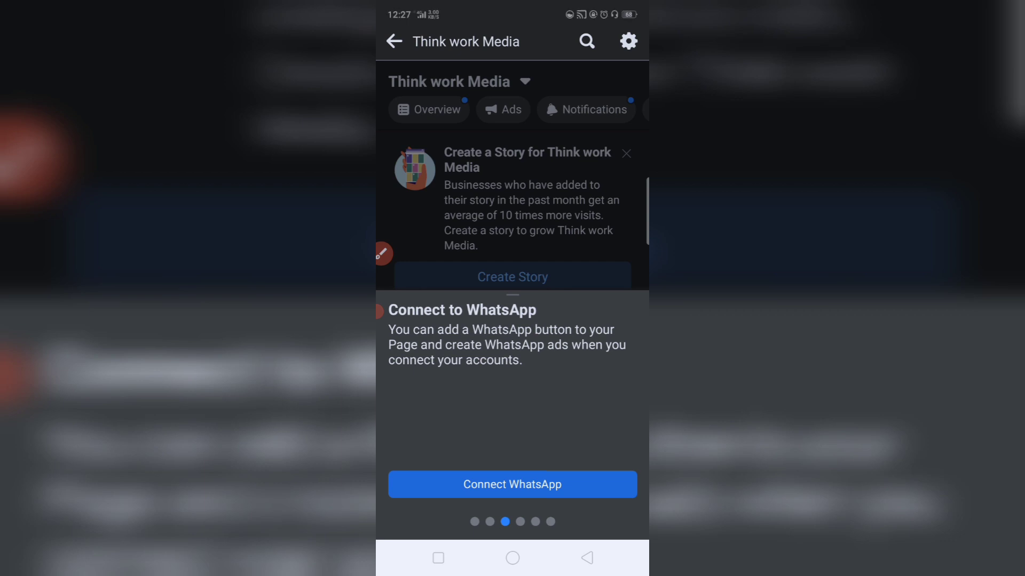
left_click_drag(577, 384, 433, 385)
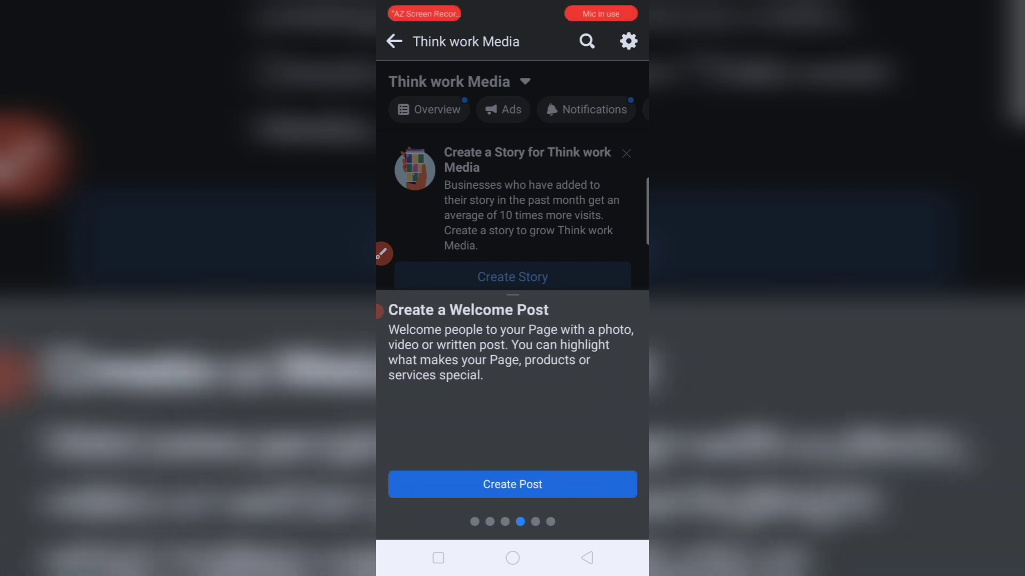
left_click_drag(577, 385, 433, 385)
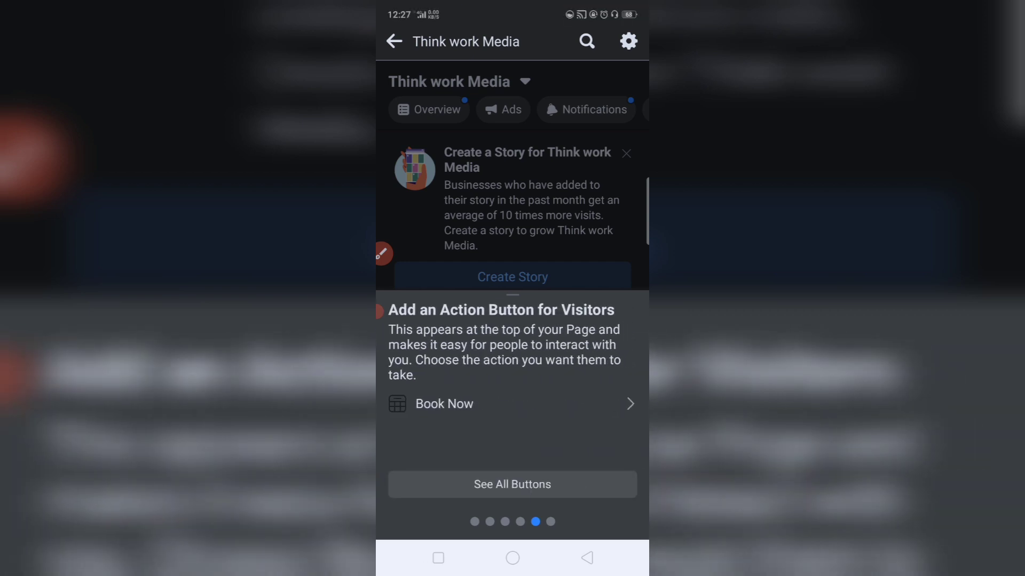
left_click_drag(577, 384, 432, 384)
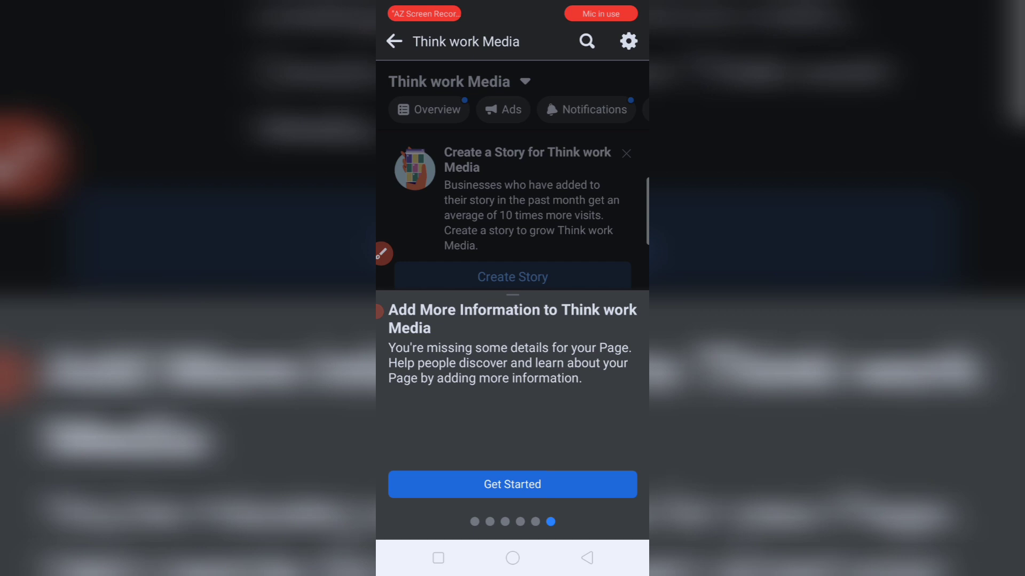
left_click(513, 485)
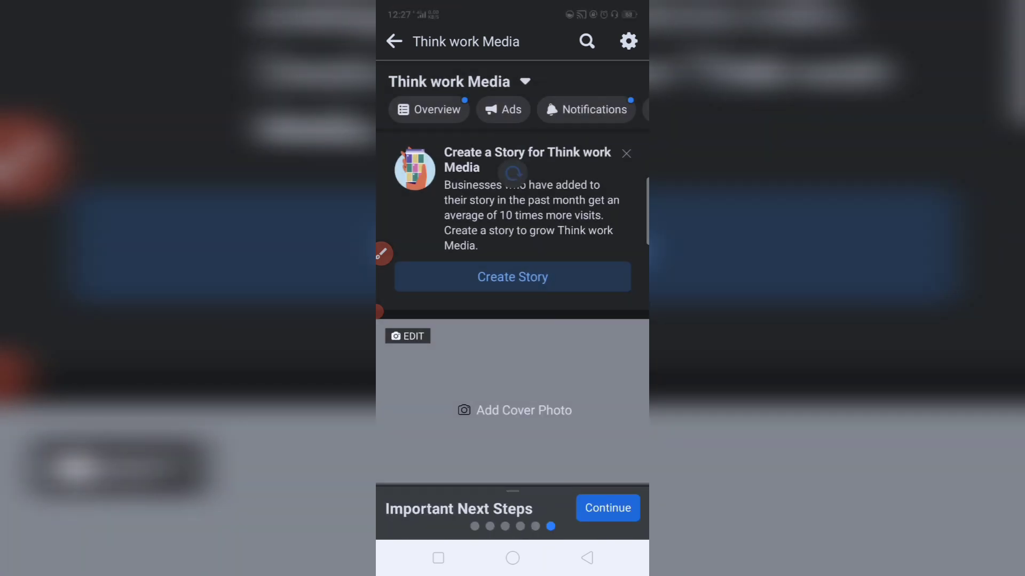
scroll(513, 320, "down", 5)
scroll(512, 320, "up", 5)
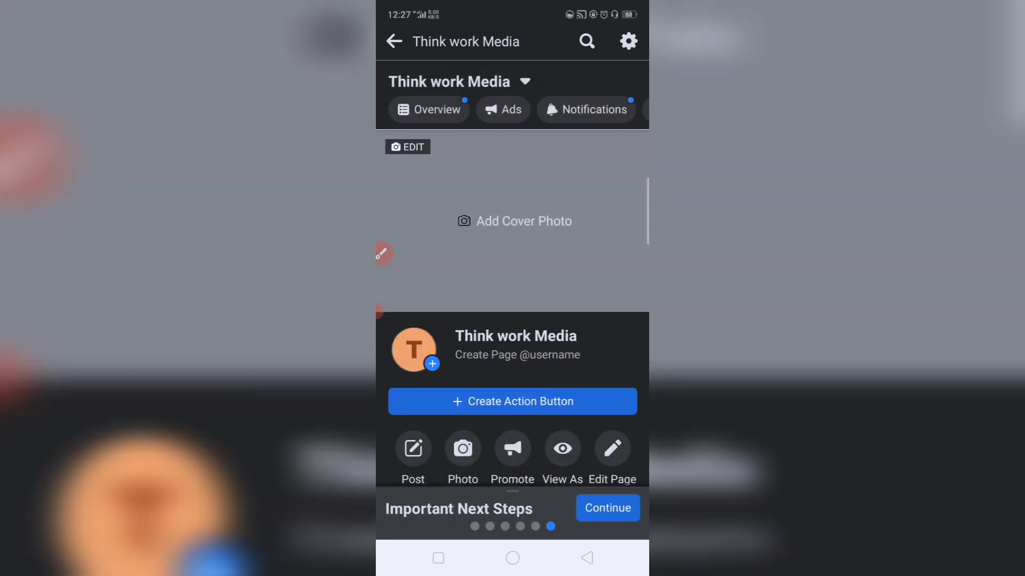
scroll(512, 321, "down", 3)
scroll(513, 320, "up", 3)
scroll(513, 320, "down", 1)
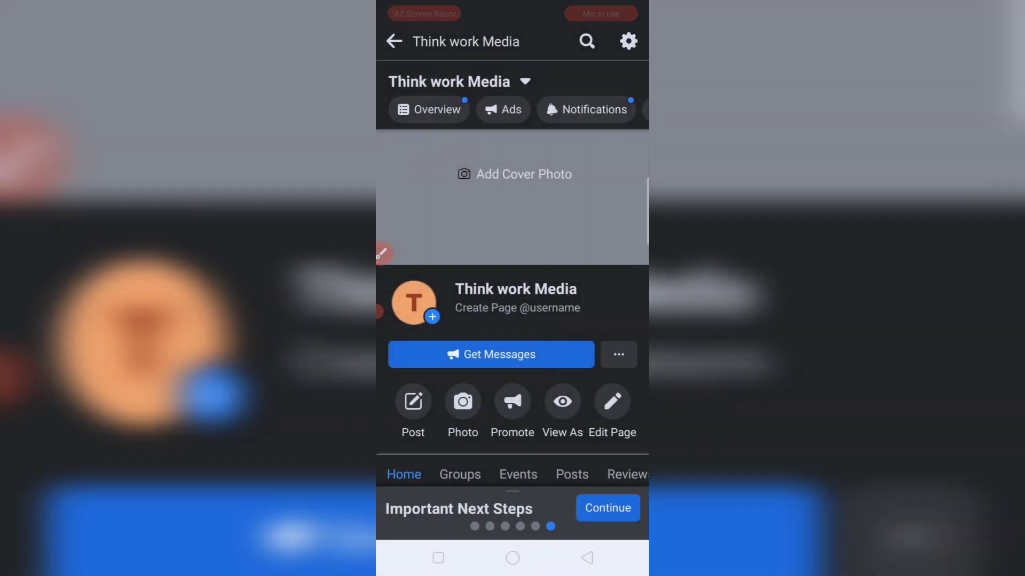
scroll(513, 321, "down", 3)
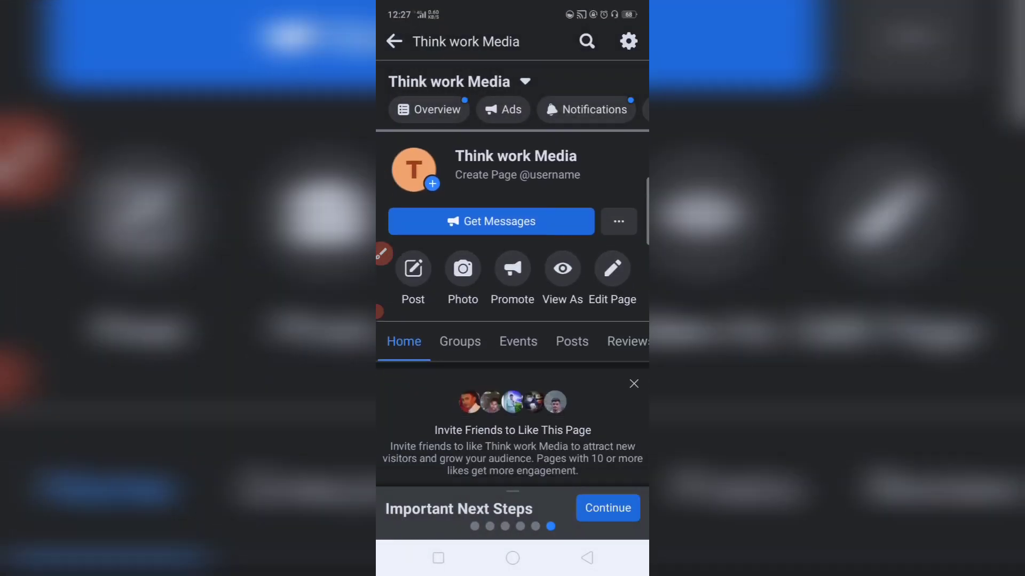
scroll(512, 320, "up", 2)
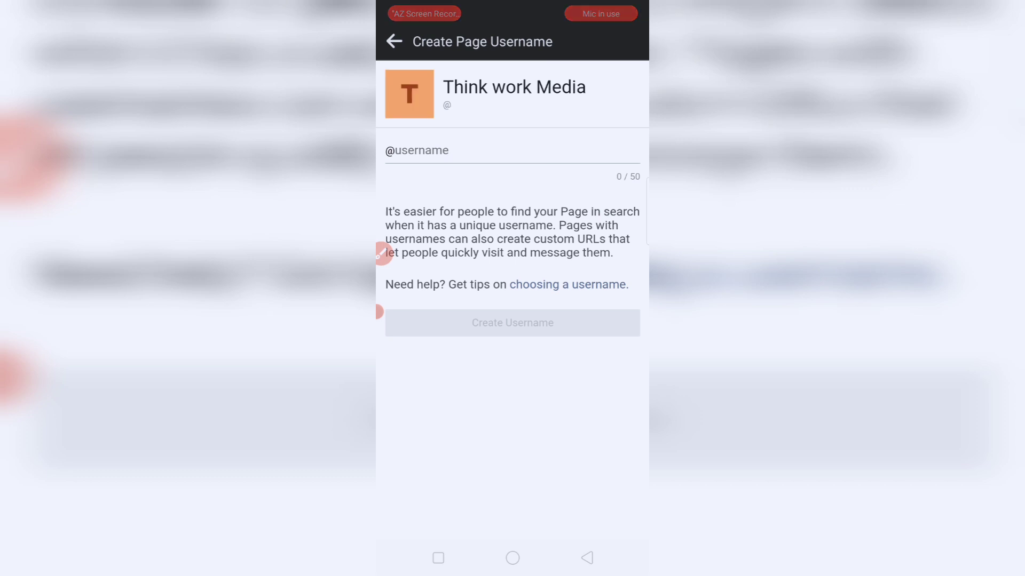
Step: Enter the username thinkworkmedia05554 and submit it with Create Username
left_click(513, 150)
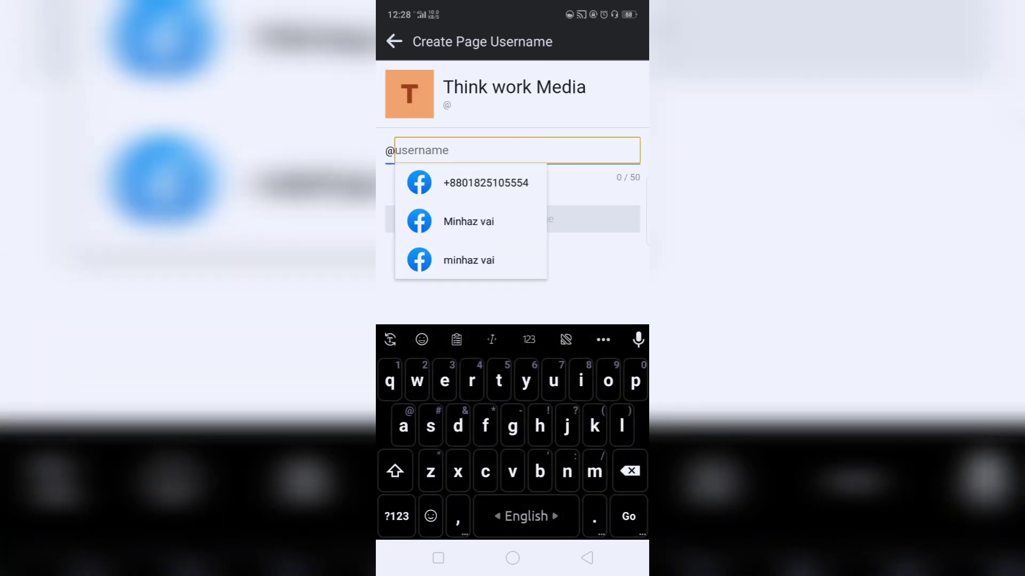
type("think")
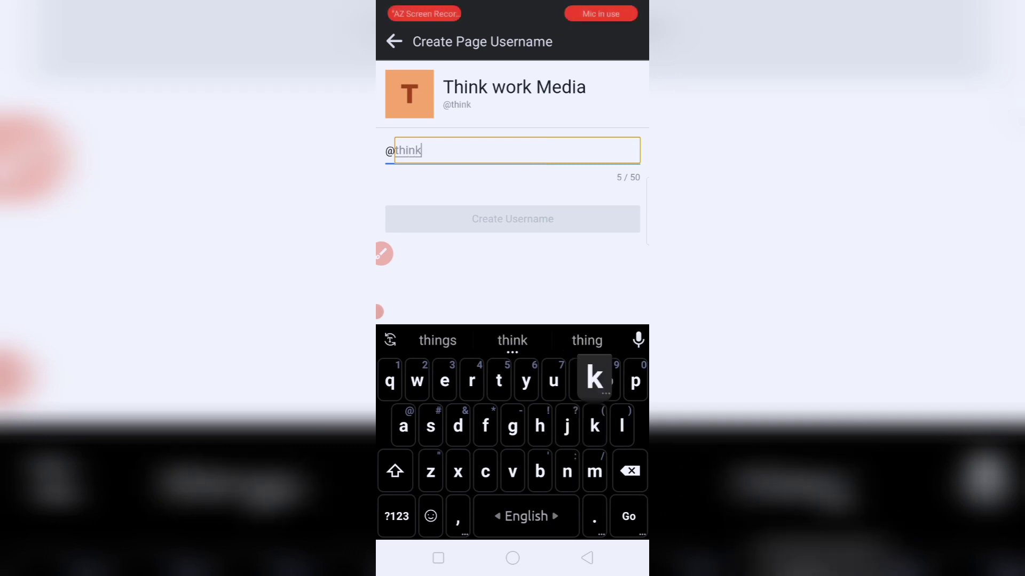
type("wor")
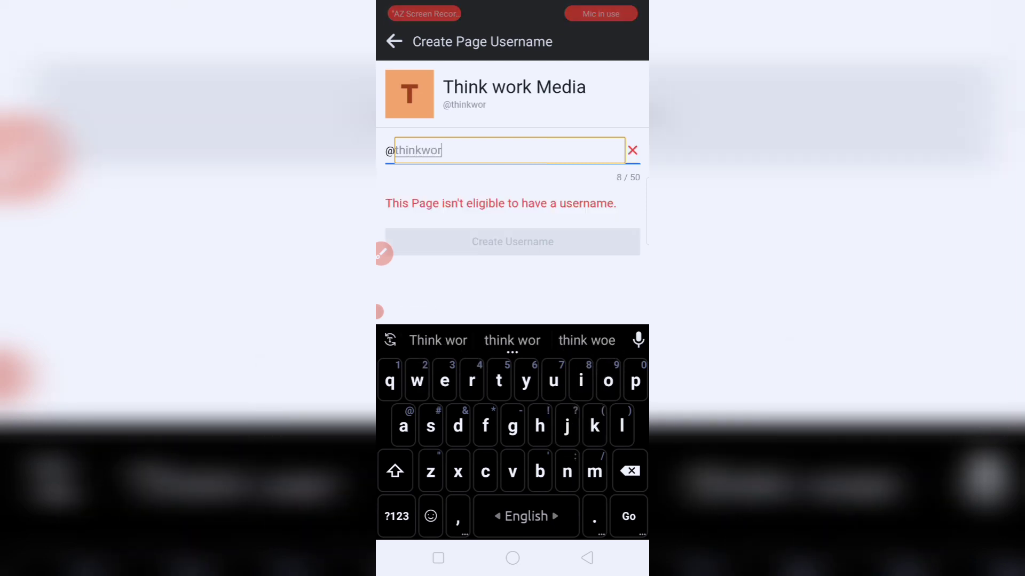
type("k")
type("ma")
key("BackSpace")
key("BackSpace")
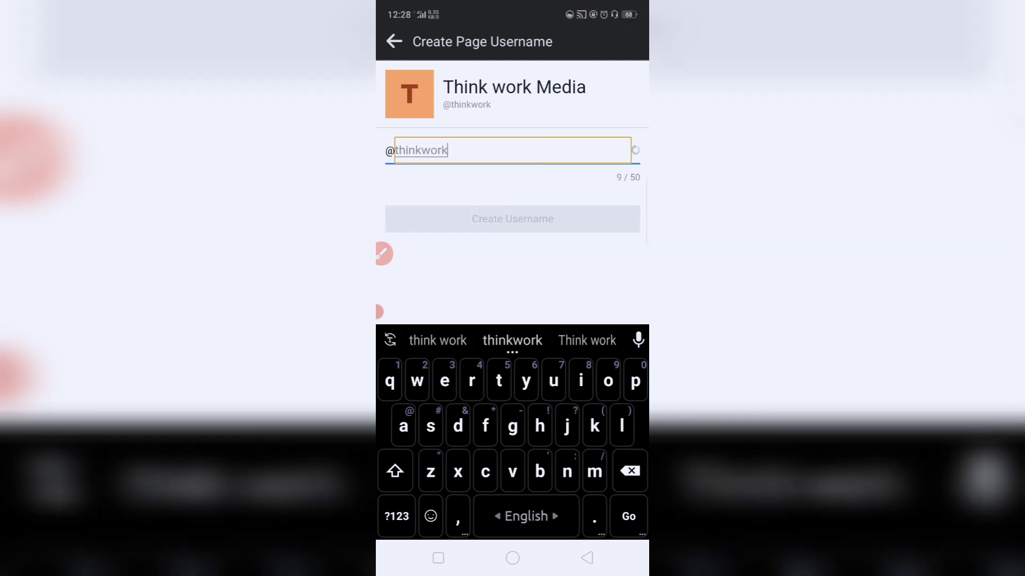
type("media")
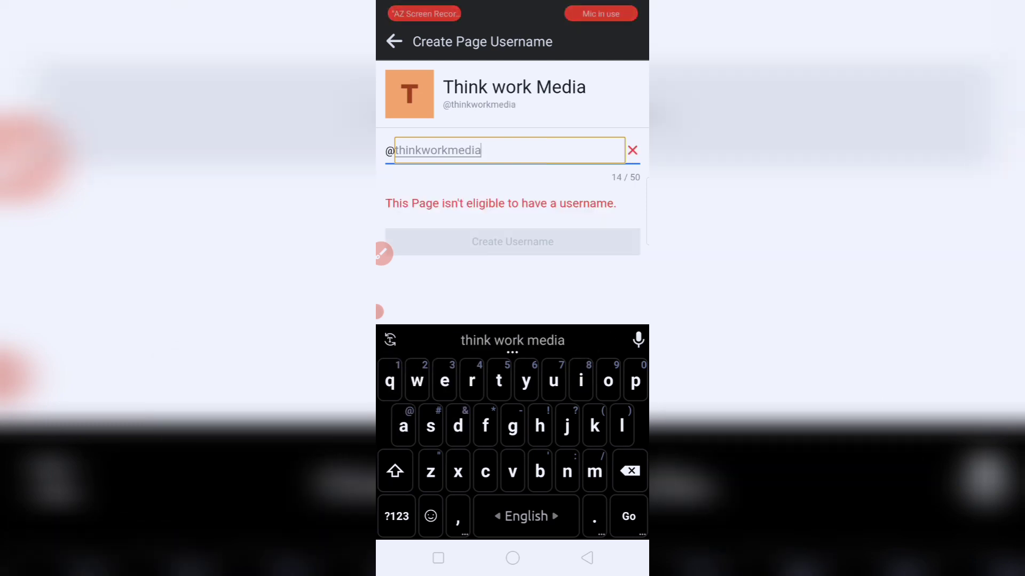
left_click(397, 516)
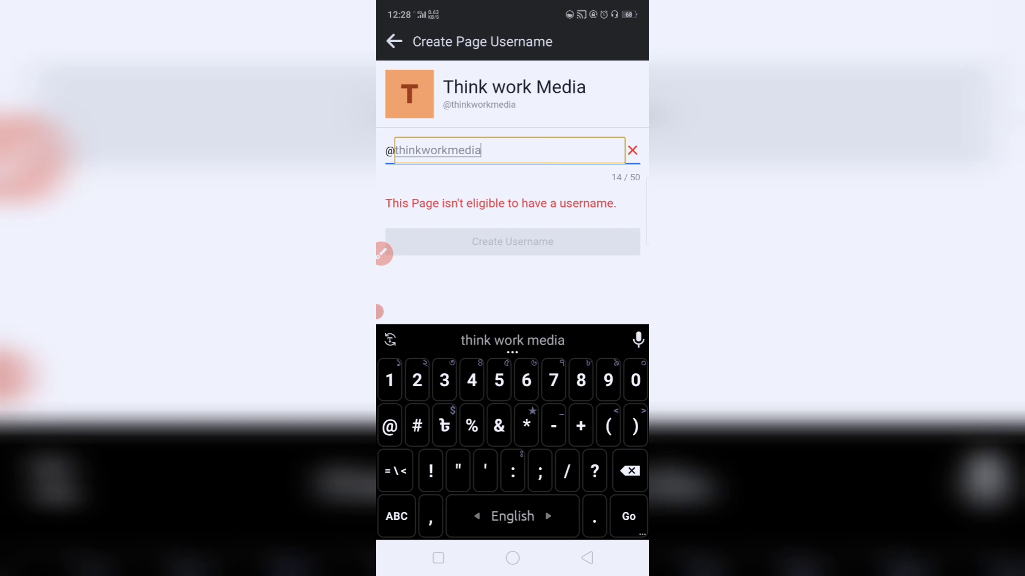
type("0")
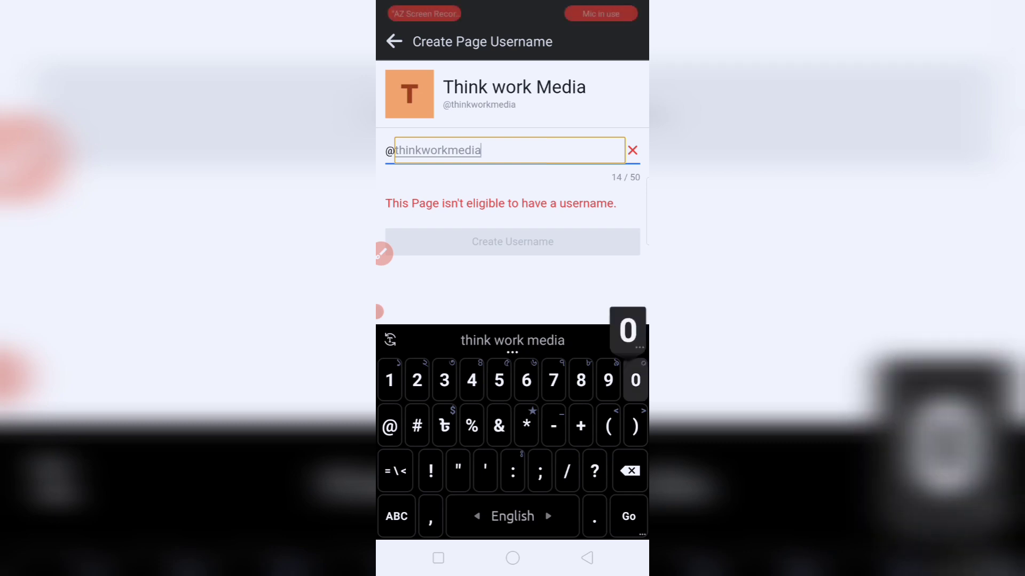
type("5554")
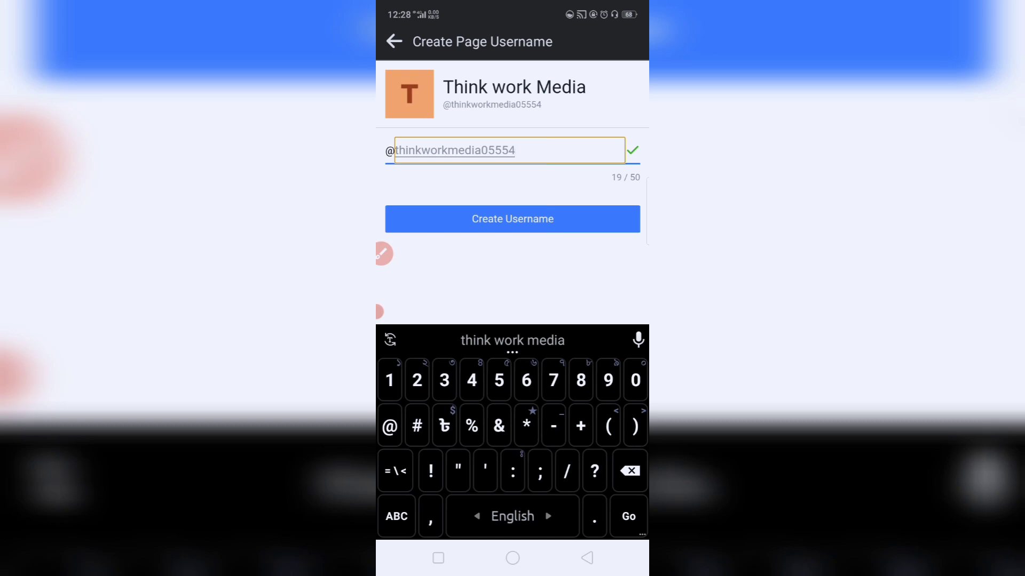
key("Return")
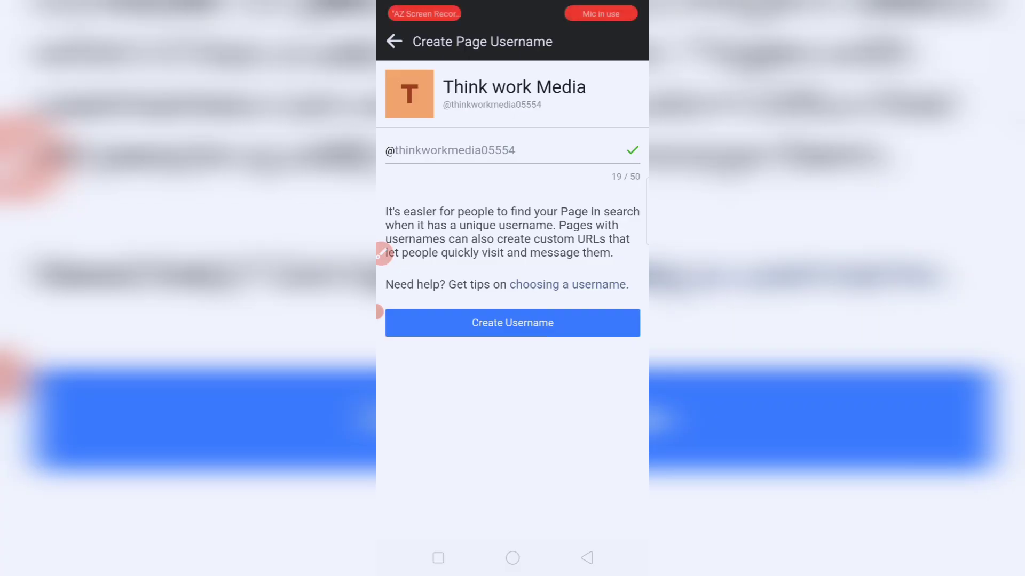
left_click(379, 311)
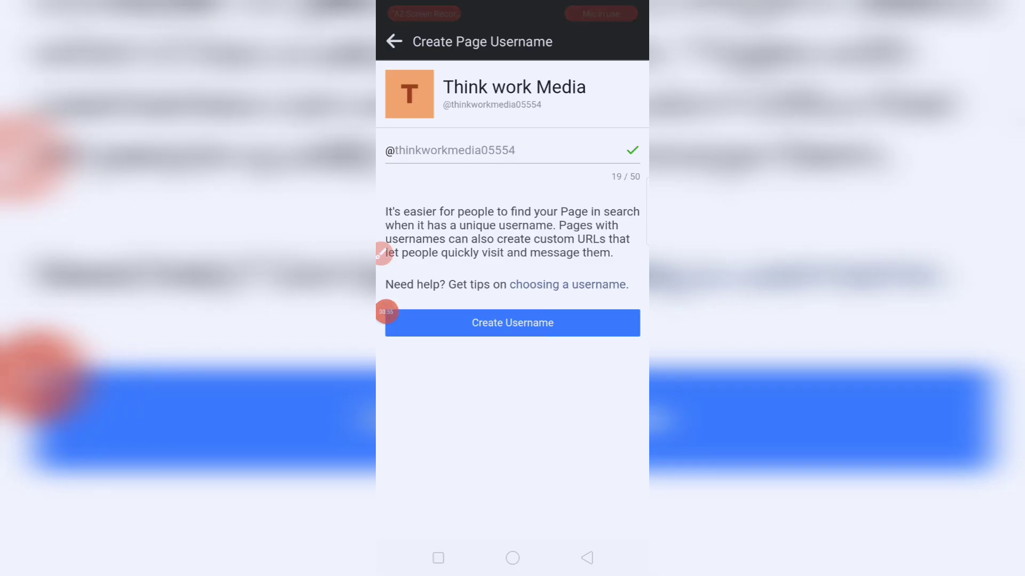
left_click(512, 323)
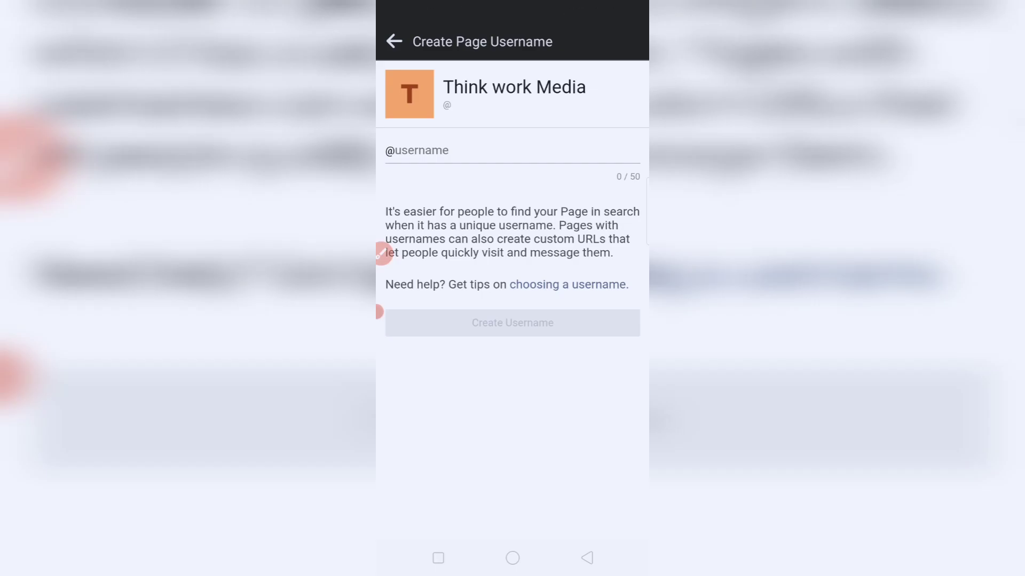
Step: Re-enter Thinkworkmedia05554, dropping the extra digit and .info ending, until it shows available
left_click(512, 150)
type("T")
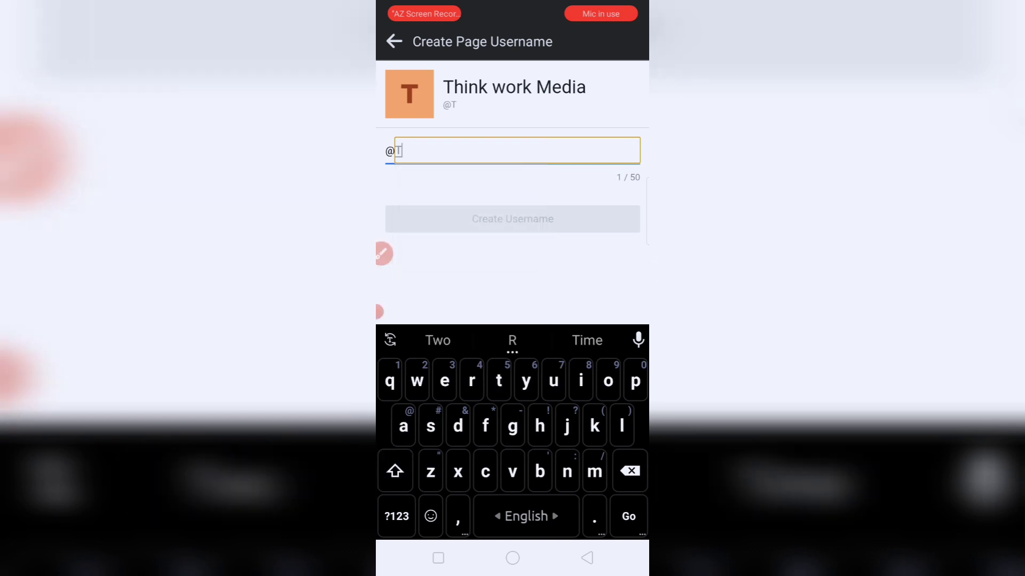
type("hi")
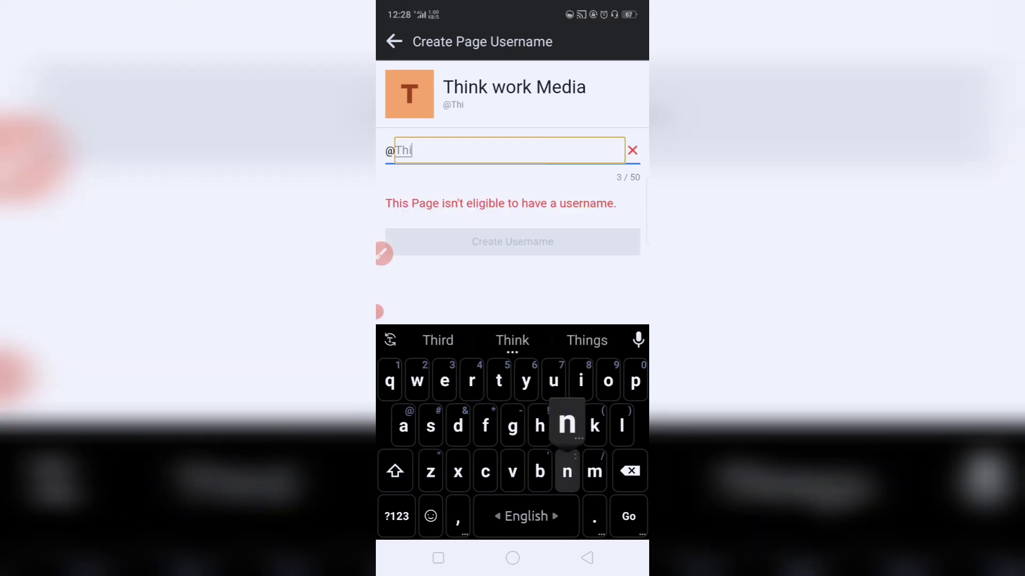
type("nkwor")
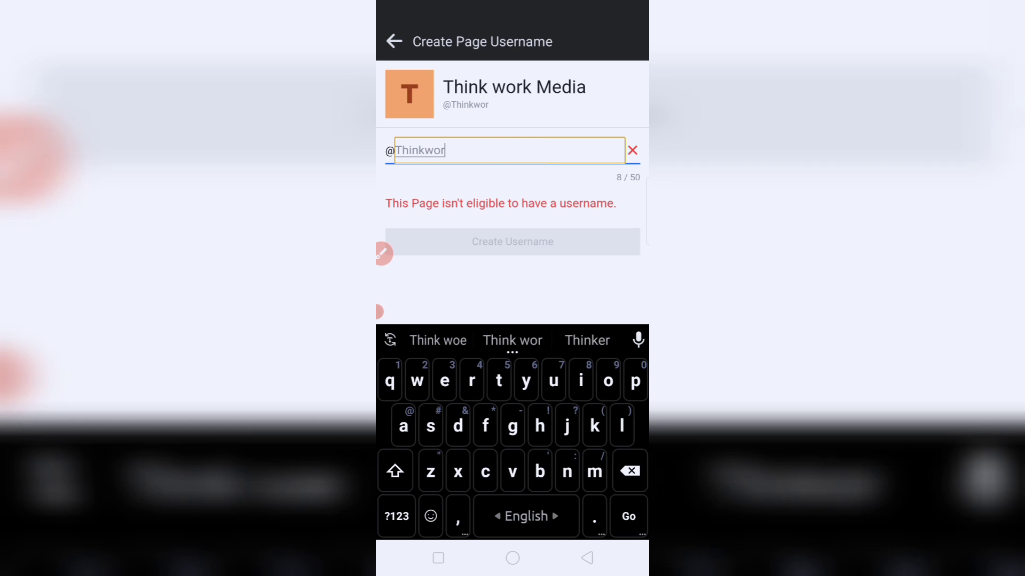
type("kmedi")
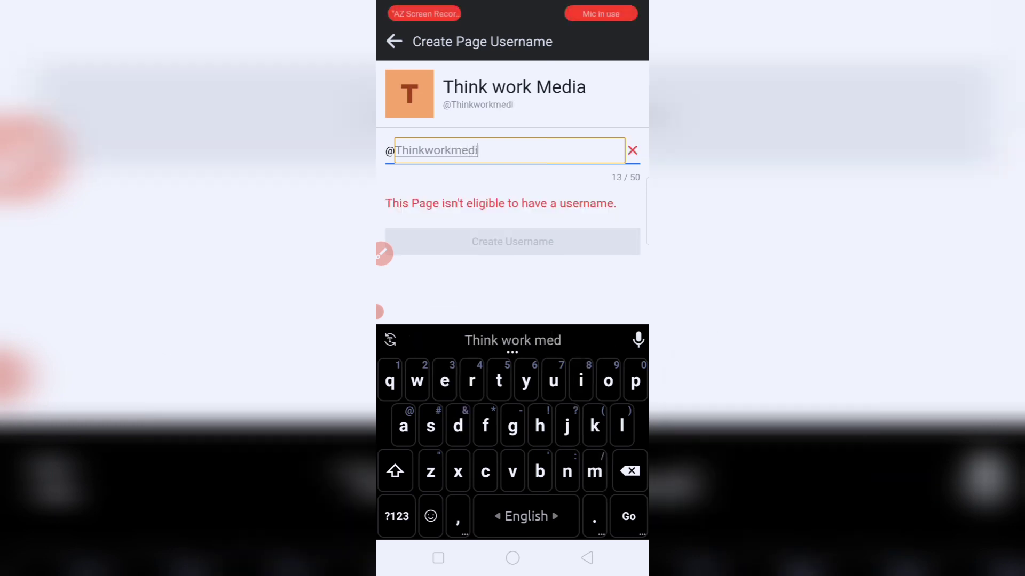
type("a")
left_click(396, 517)
type("0")
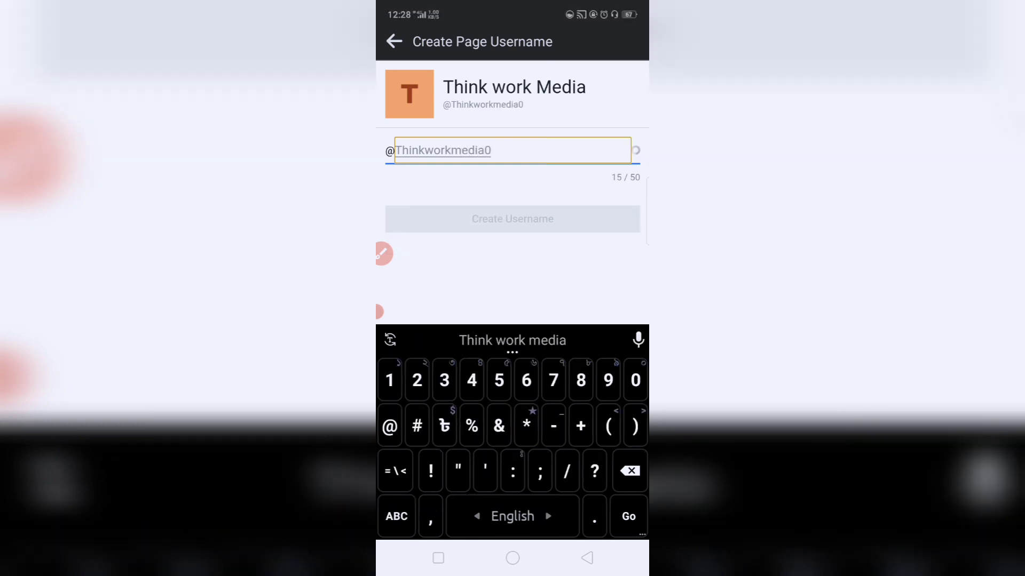
type("54")
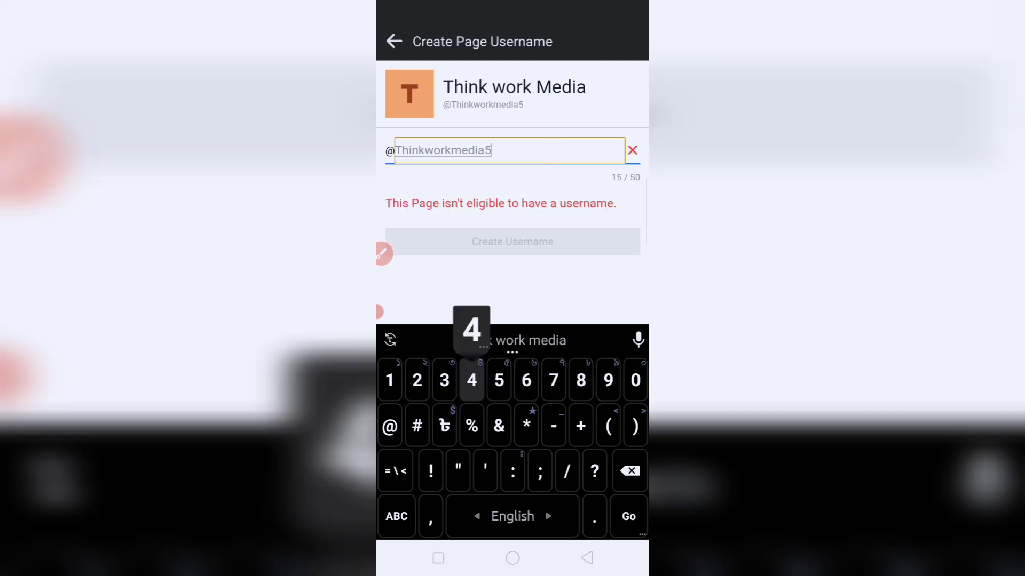
key("BackSpace")
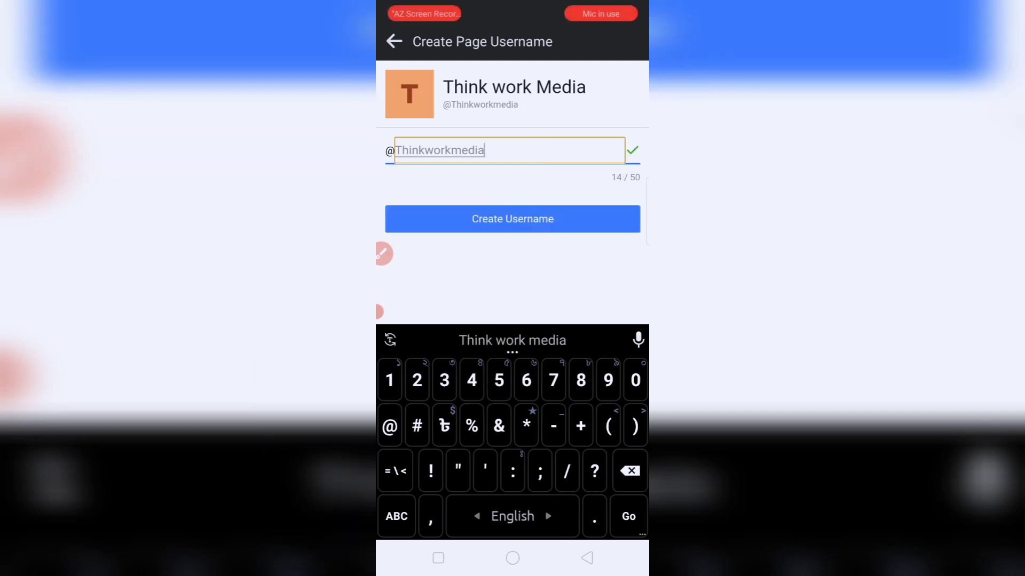
type(".i")
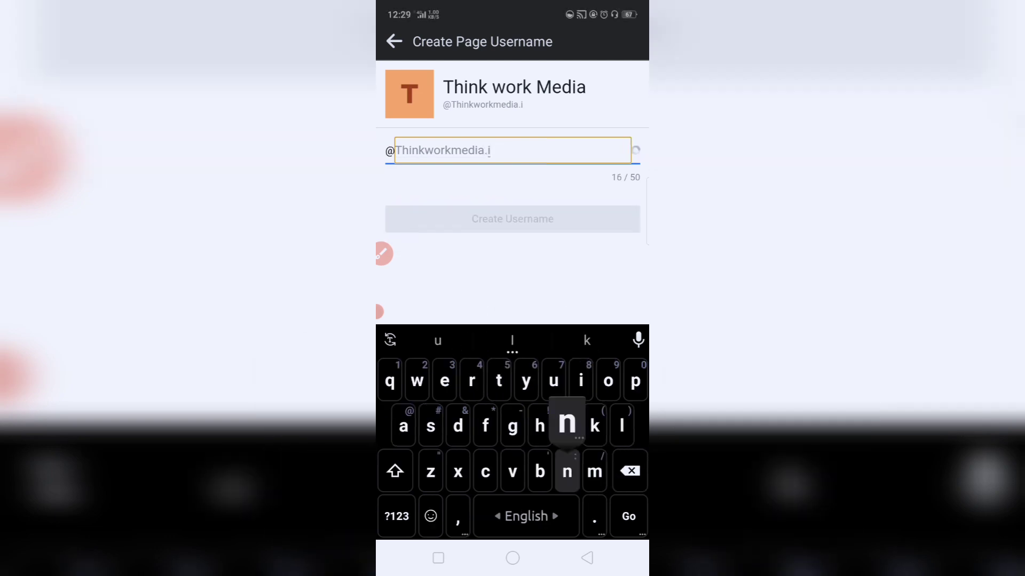
type("nfo")
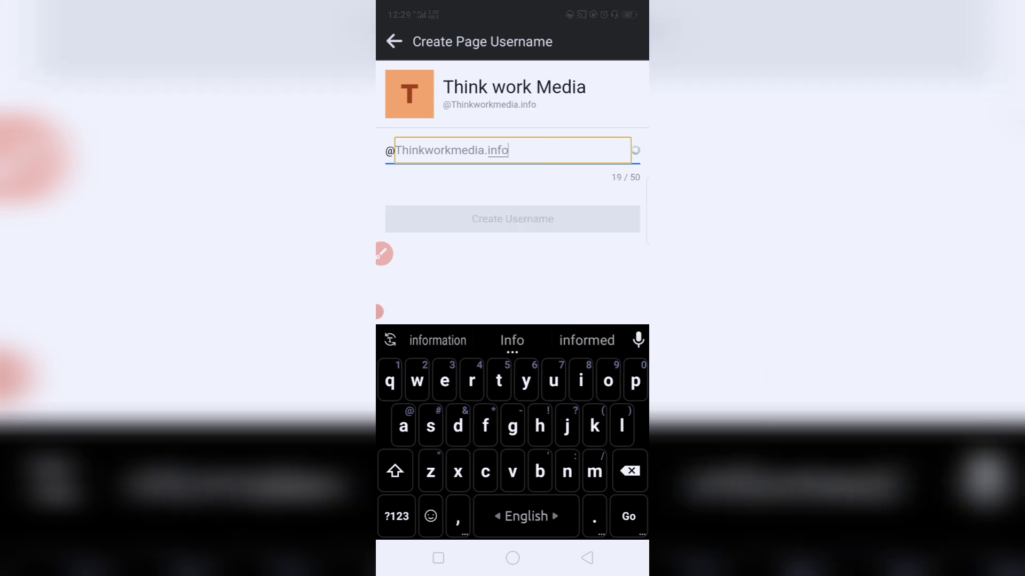
key("BackSpace")
key("BackSpace")
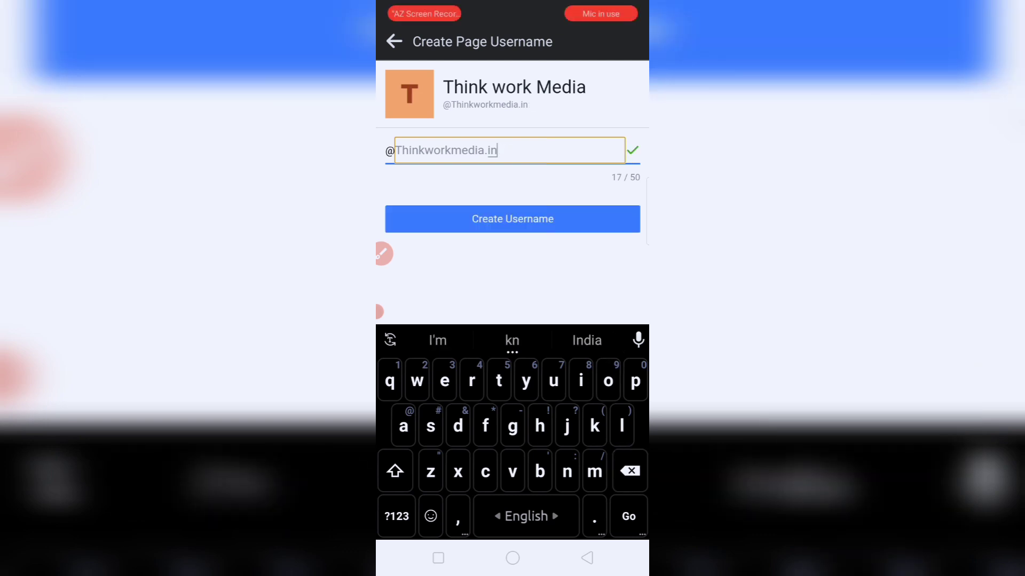
key("BackSpace")
key("BackSpace")
key("BackSpace")
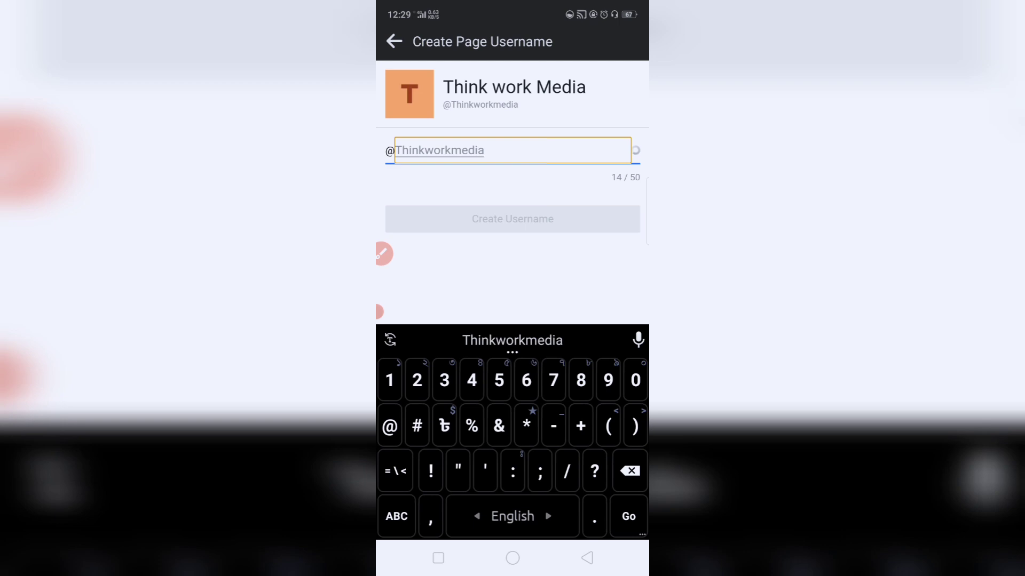
type("0")
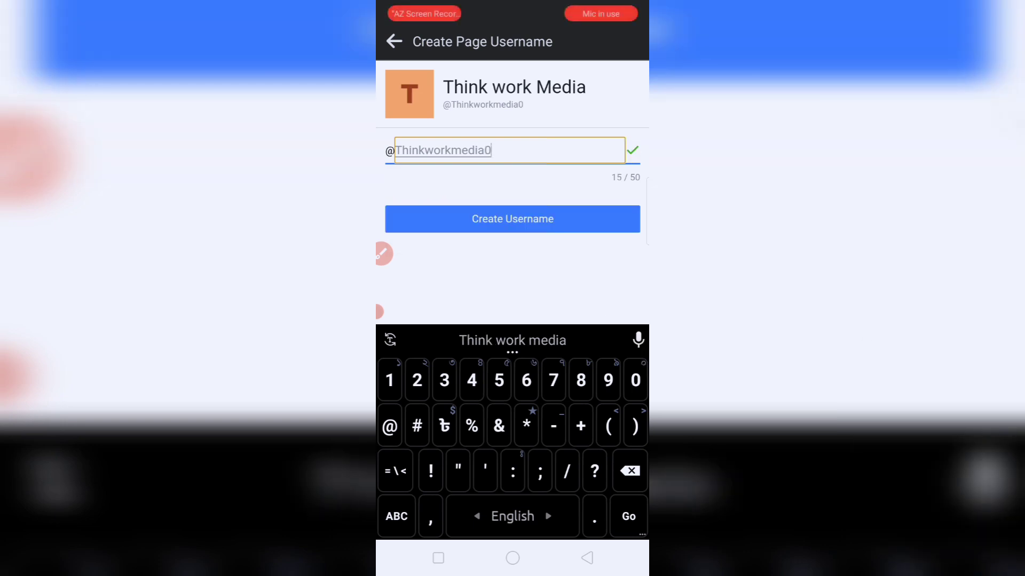
type("555")
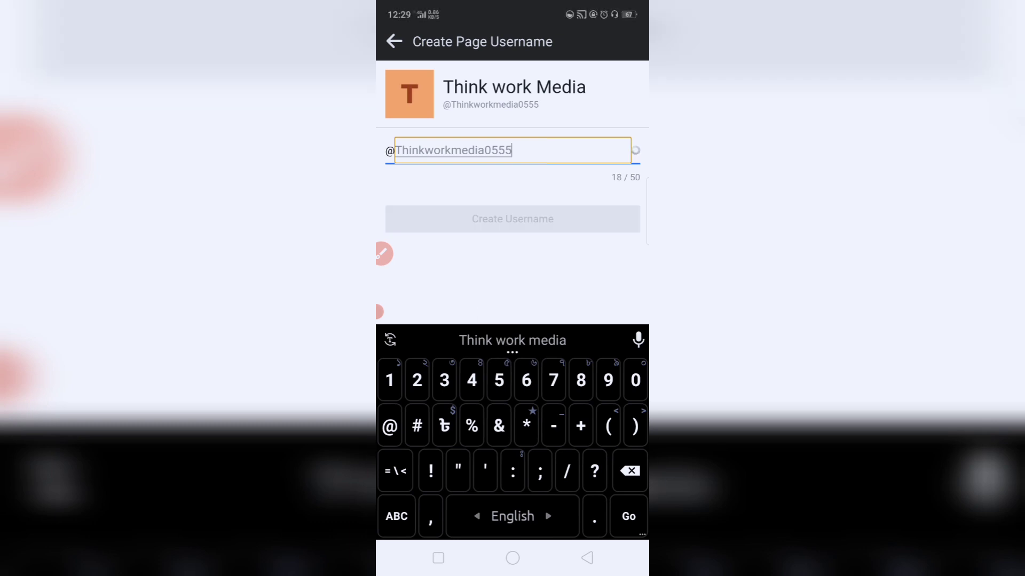
type("4")
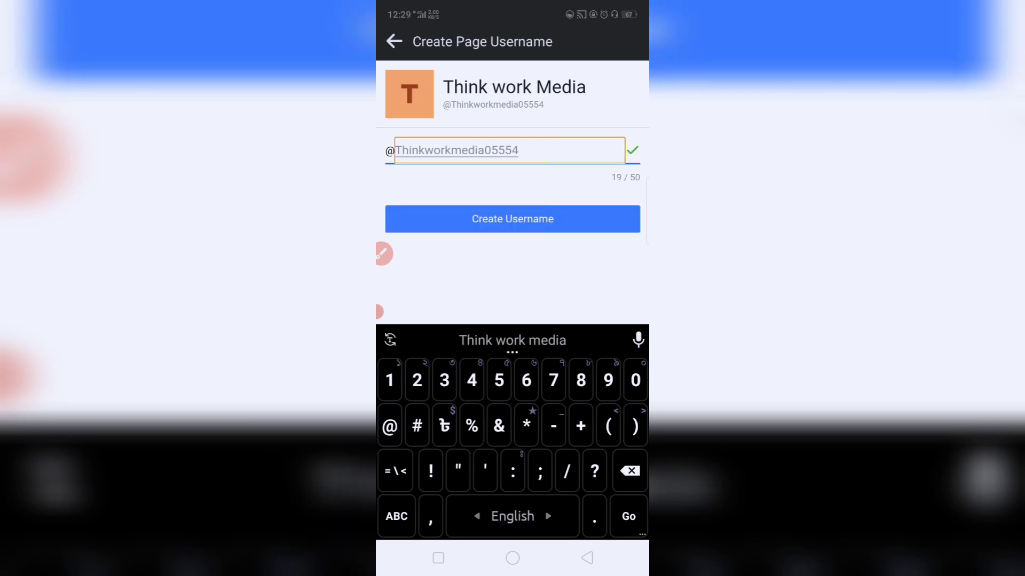
key("Return")
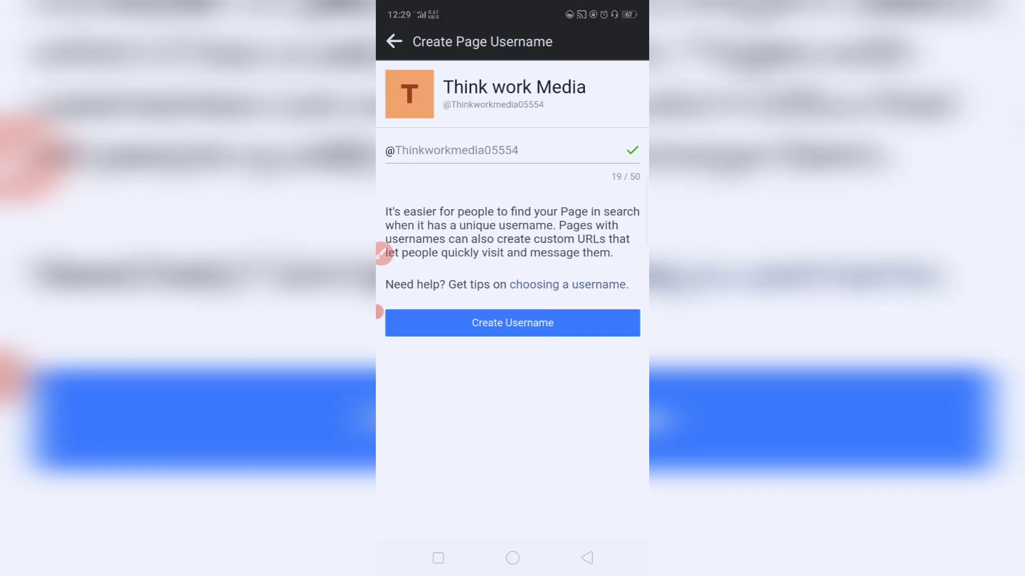
Step: Go back to the Think work Media Page home
left_click(587, 559)
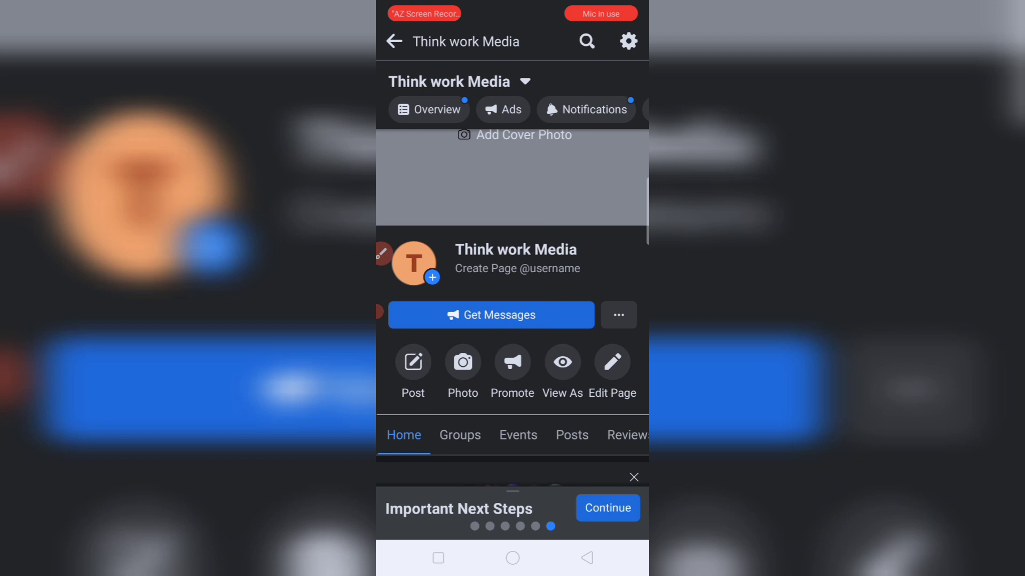
scroll(512, 321, "up", 5)
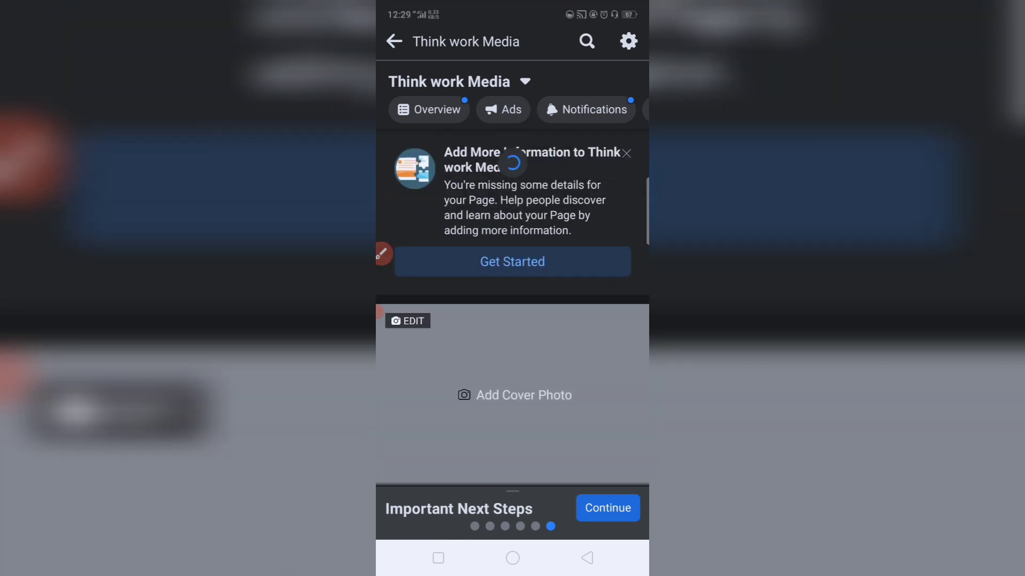
scroll(512, 163, "down", 2)
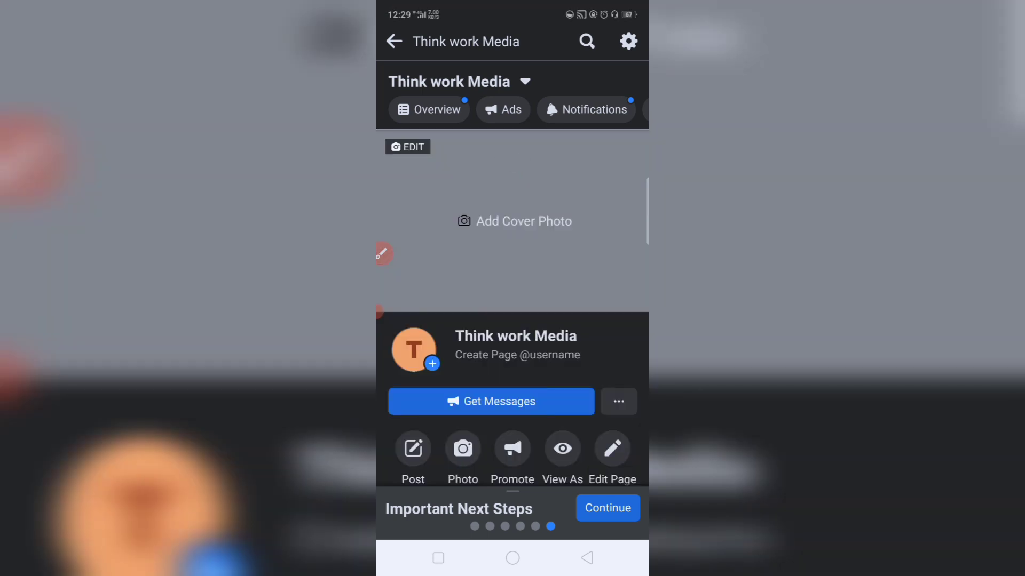
scroll(513, 320, "up", 2)
scroll(513, 321, "down", 2)
scroll(513, 320, "down", 3)
scroll(512, 320, "up", 2)
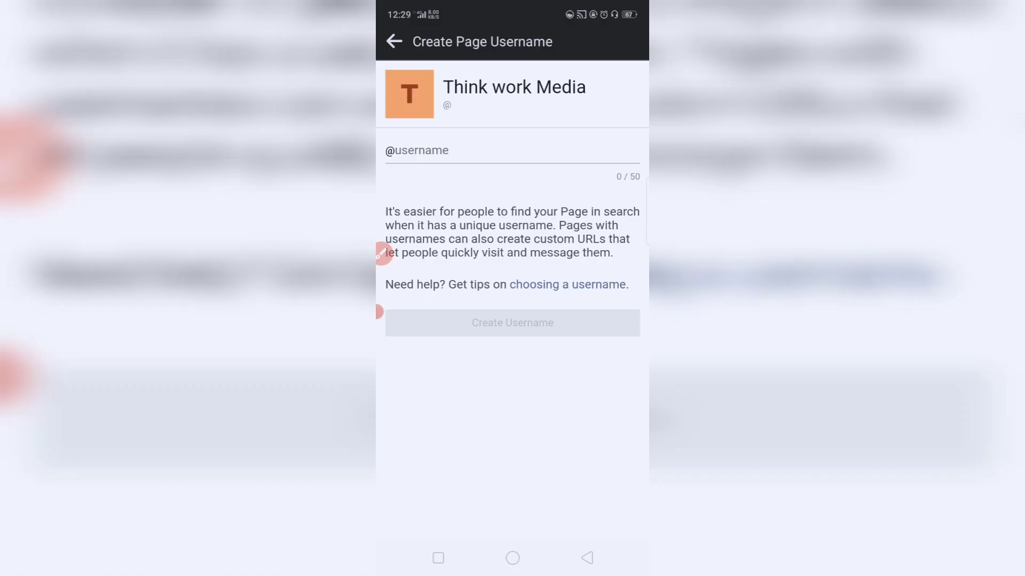
Step: Tap the Think work Media Page username field to start entering a username
left_click(496, 149)
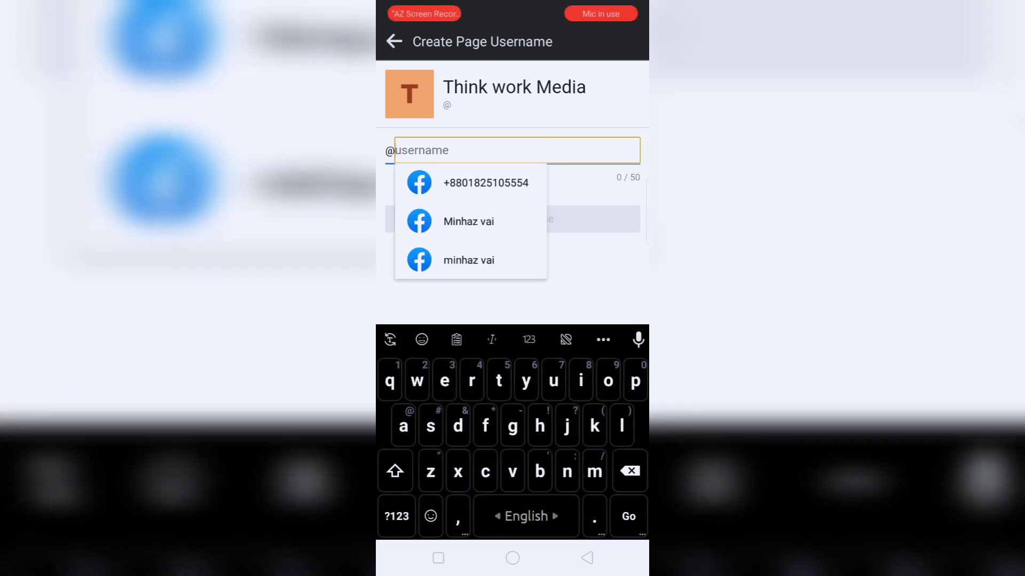
type("T")
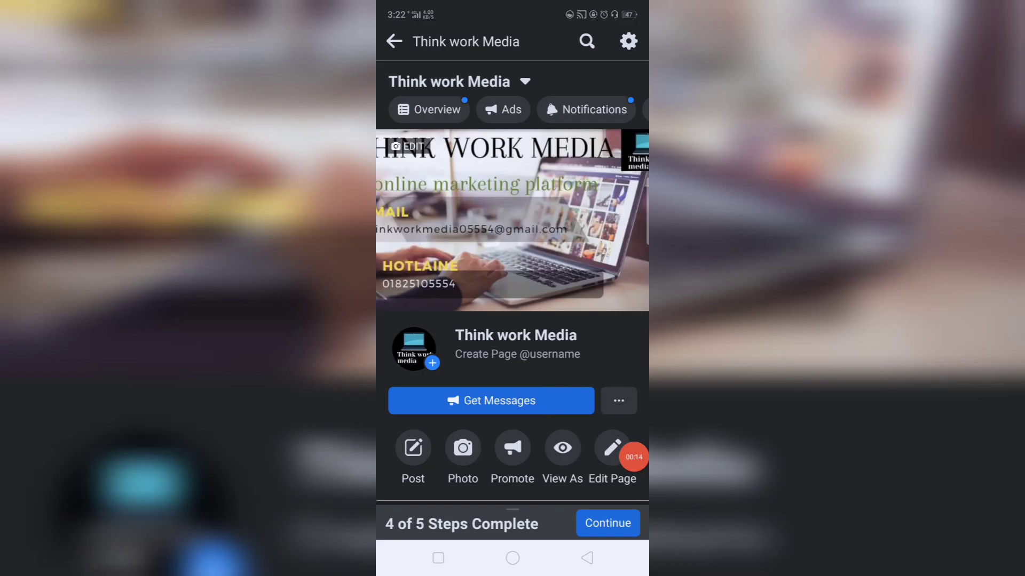
scroll(512, 320, "down", 3)
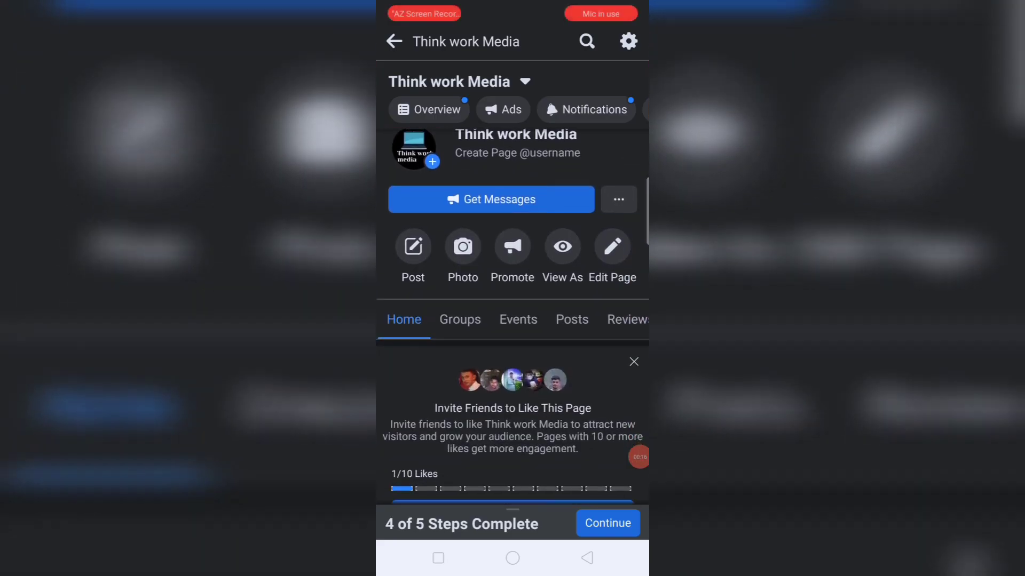
scroll(513, 320, "down", 5)
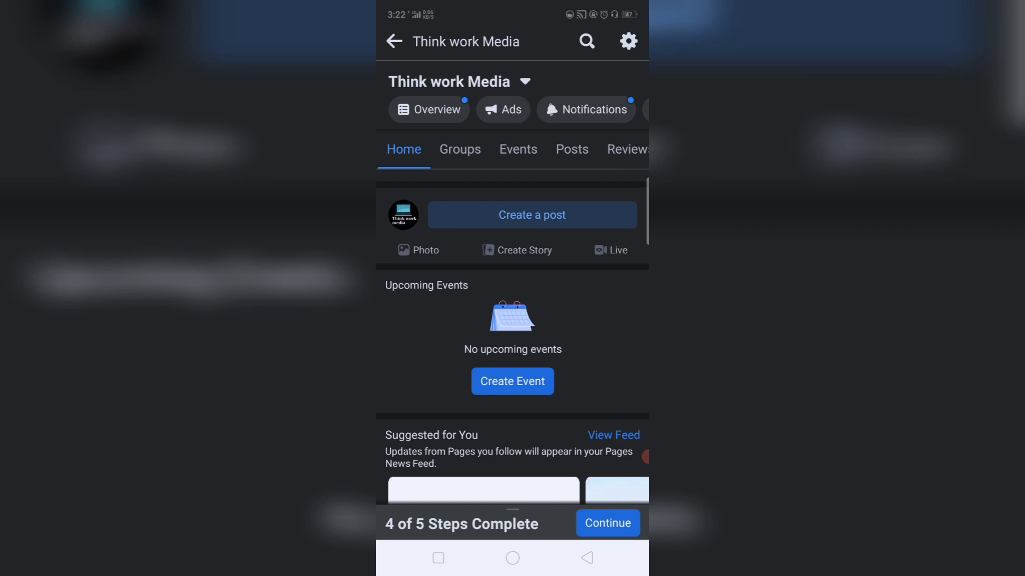
scroll(512, 320, "up", 3)
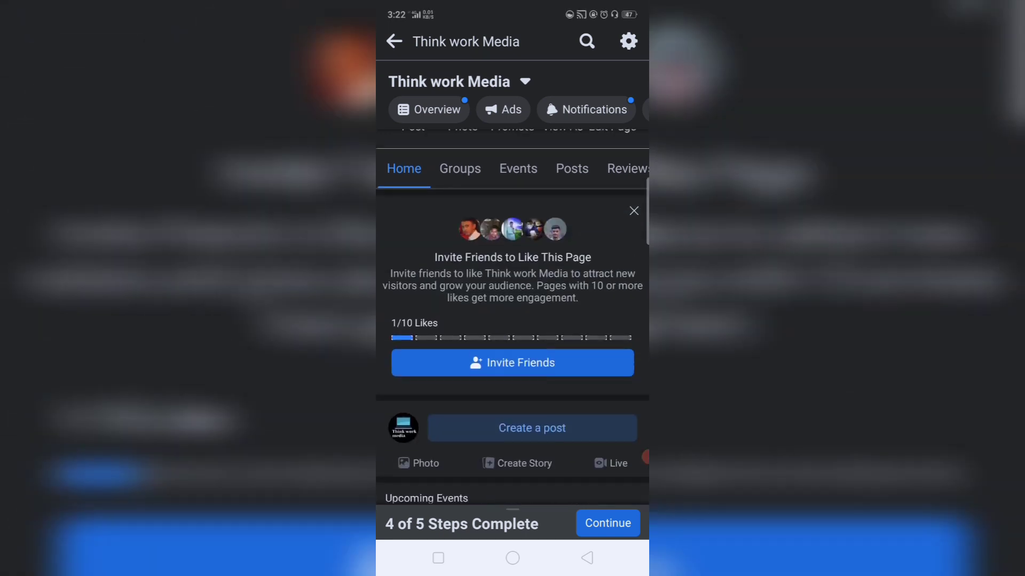
scroll(513, 321, "up", 4)
scroll(513, 110, "right", 2)
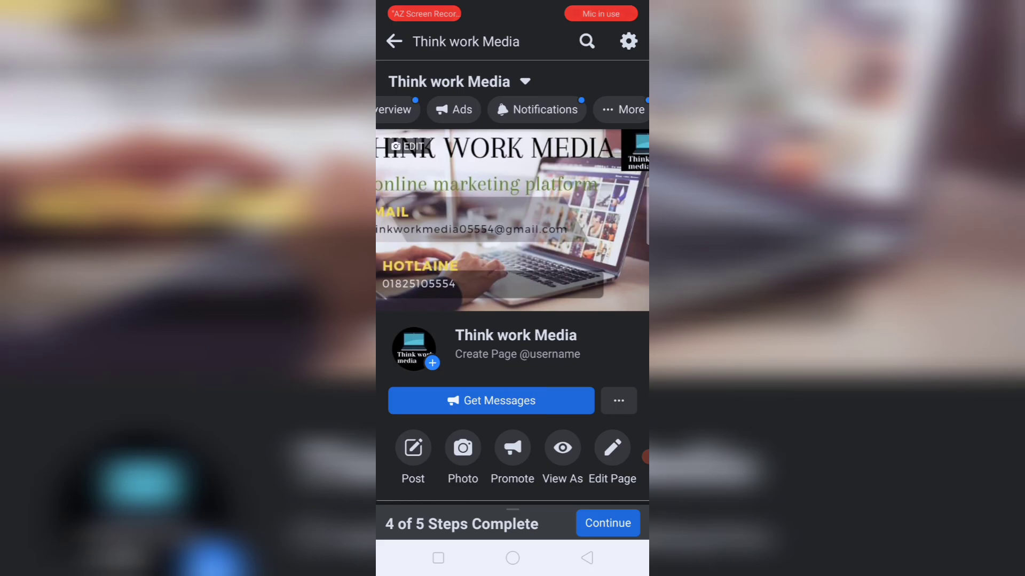
Step: Open the More tab of extra tools for the Think work Media Page
left_click(626, 110)
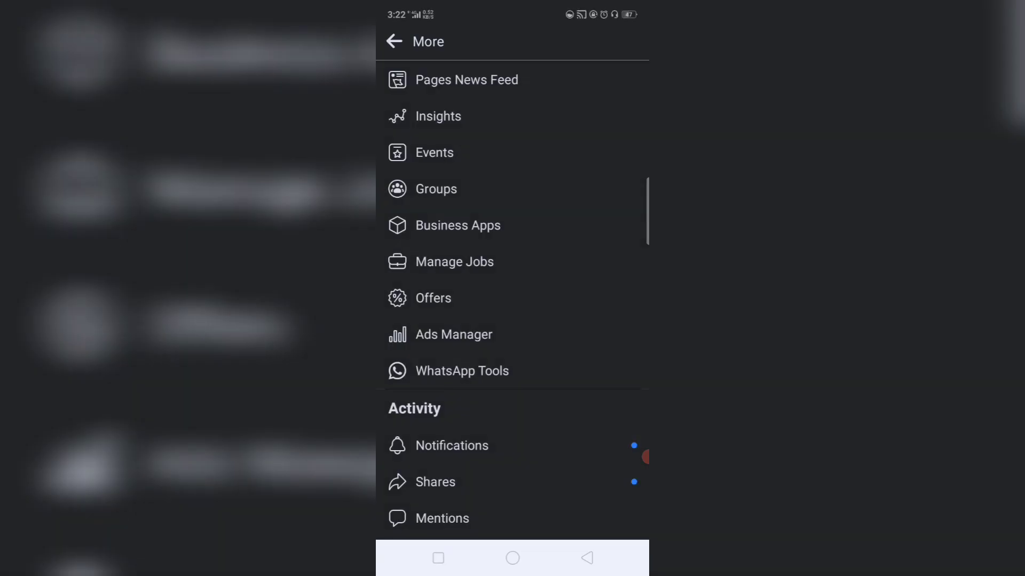
scroll(513, 320, "down", 1)
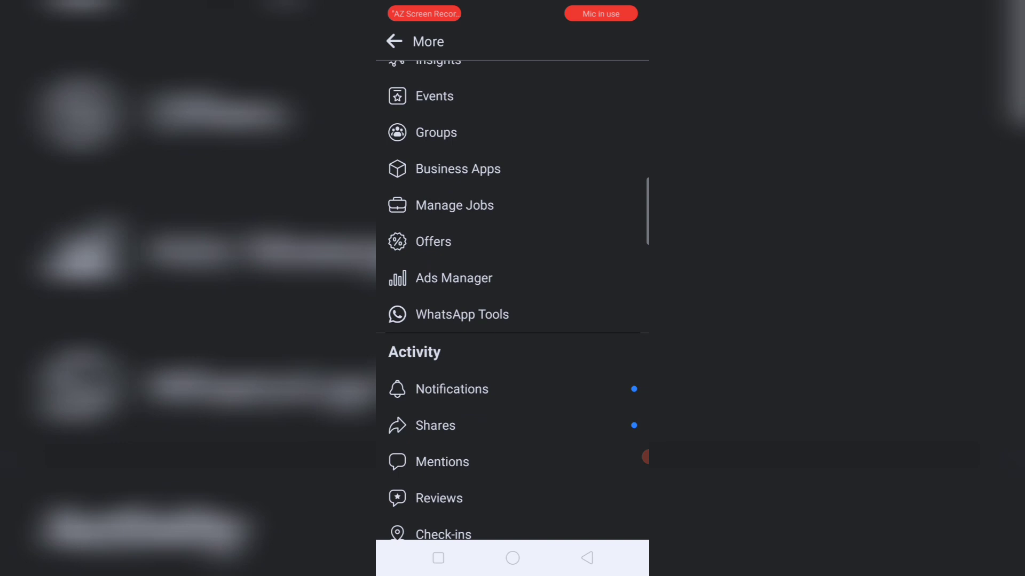
scroll(512, 321, "down", 1)
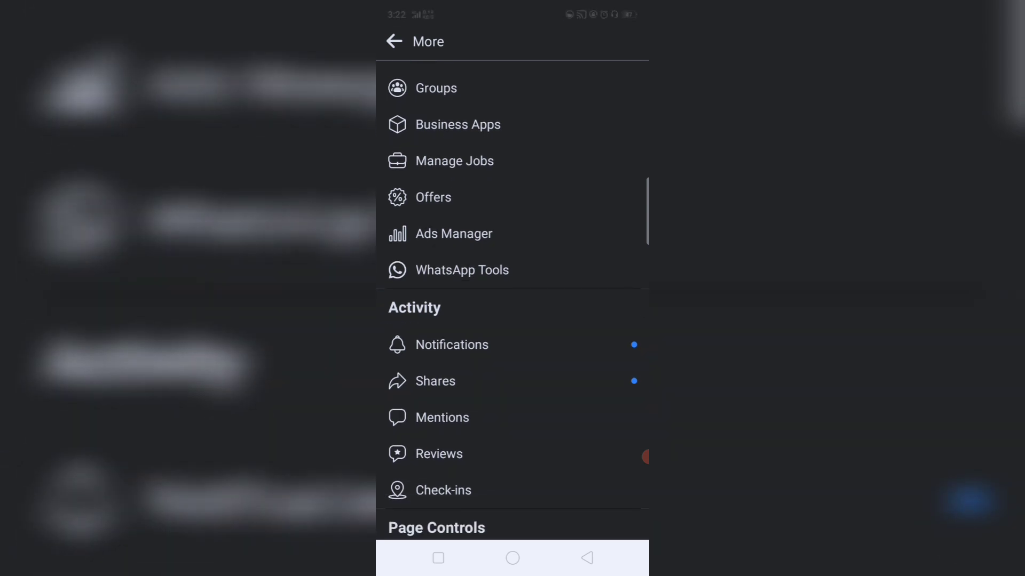
scroll(513, 321, "up", 2)
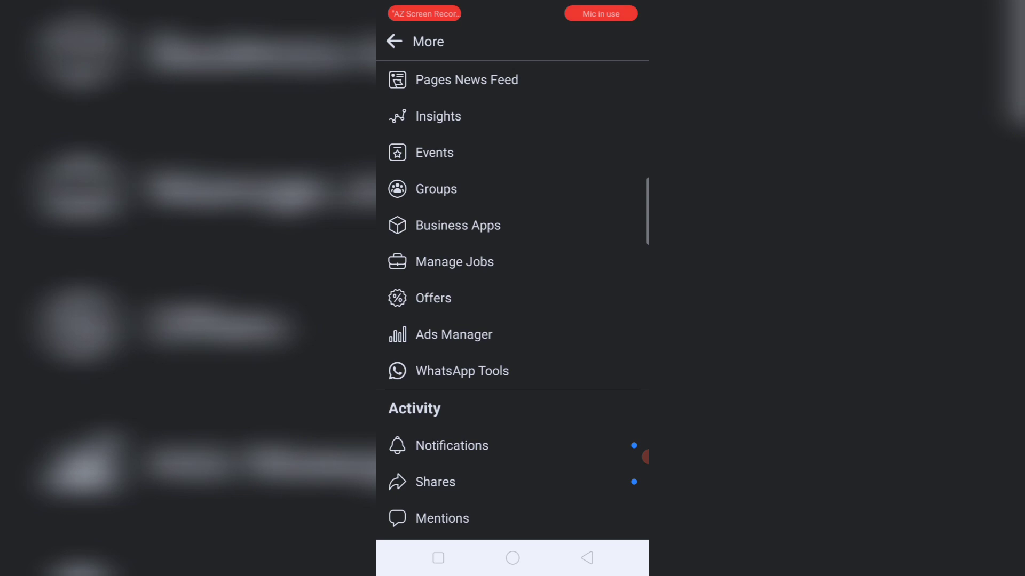
scroll(513, 321, "down", 3)
scroll(513, 320, "down", 3)
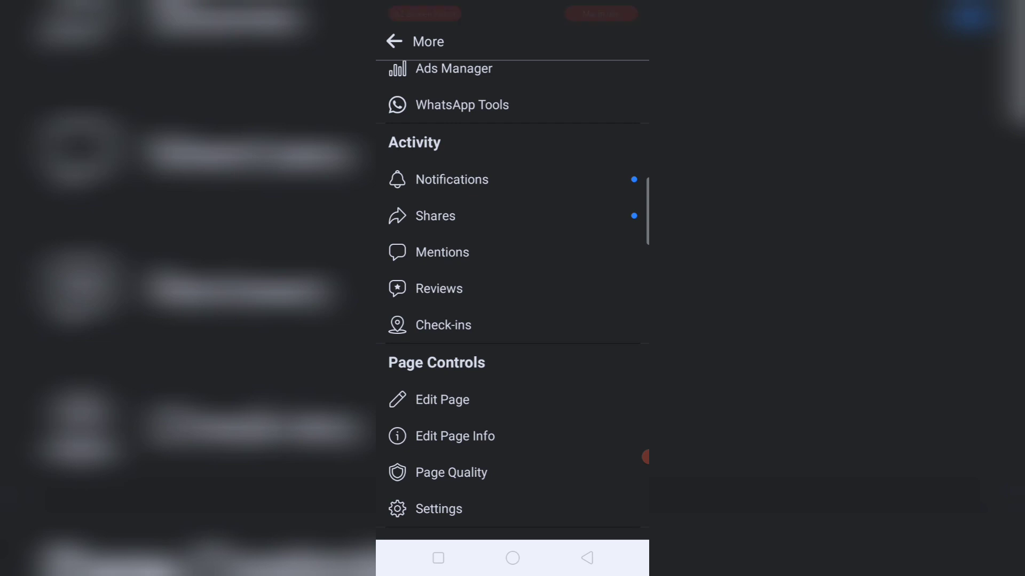
Step: Open Edit Page Info and scroll down to the About and Contact details
left_click(455, 435)
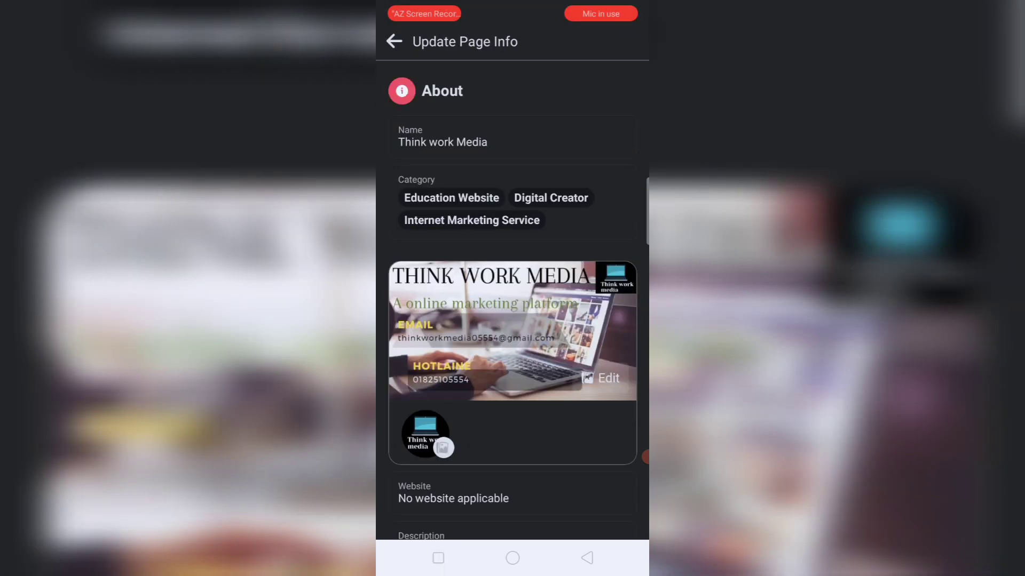
scroll(512, 320, "down", 2)
scroll(513, 320, "up", 2)
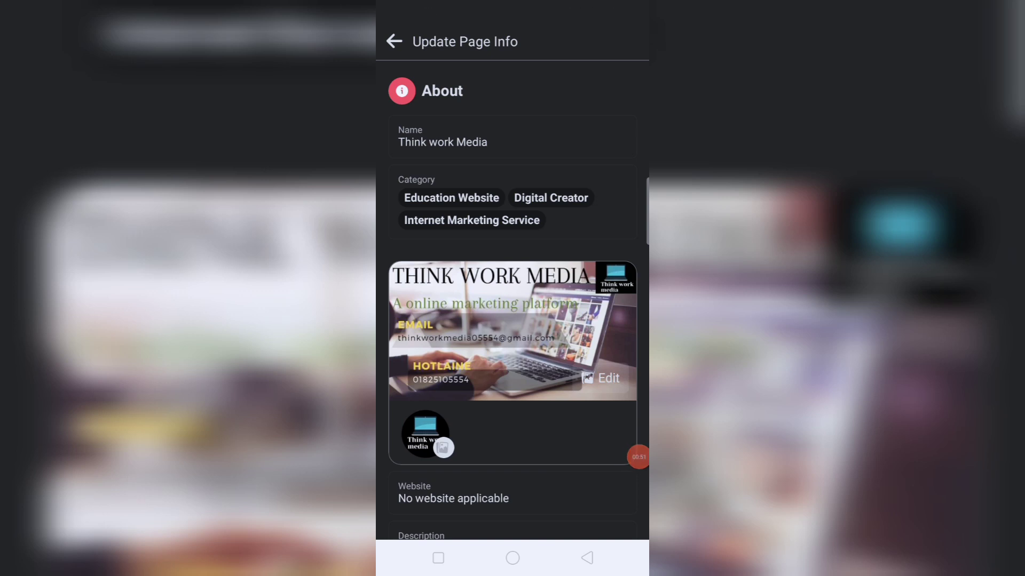
left_click_drag(633, 458, 633, 346)
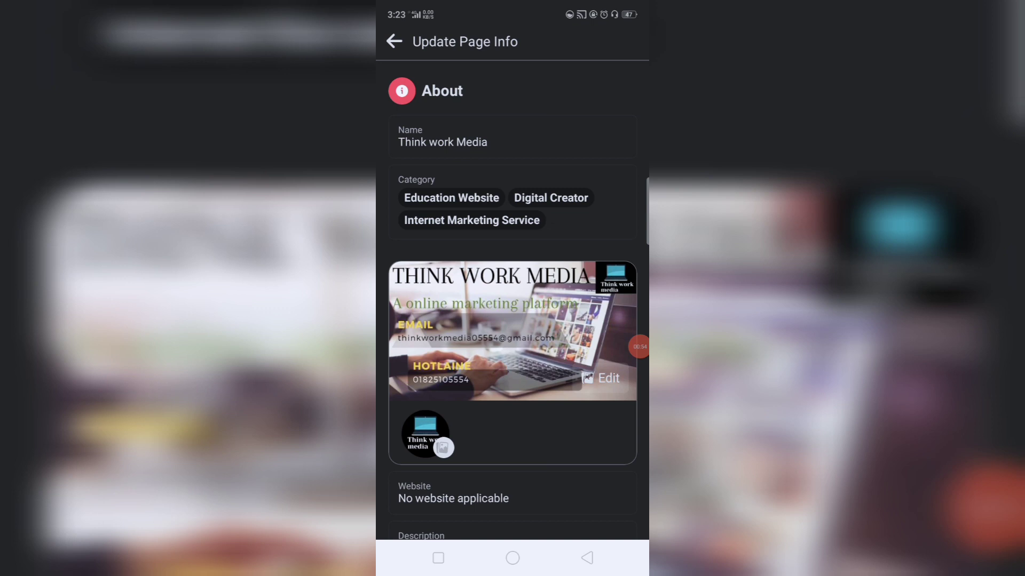
scroll(513, 320, "down", 2)
scroll(513, 320, "down", 1)
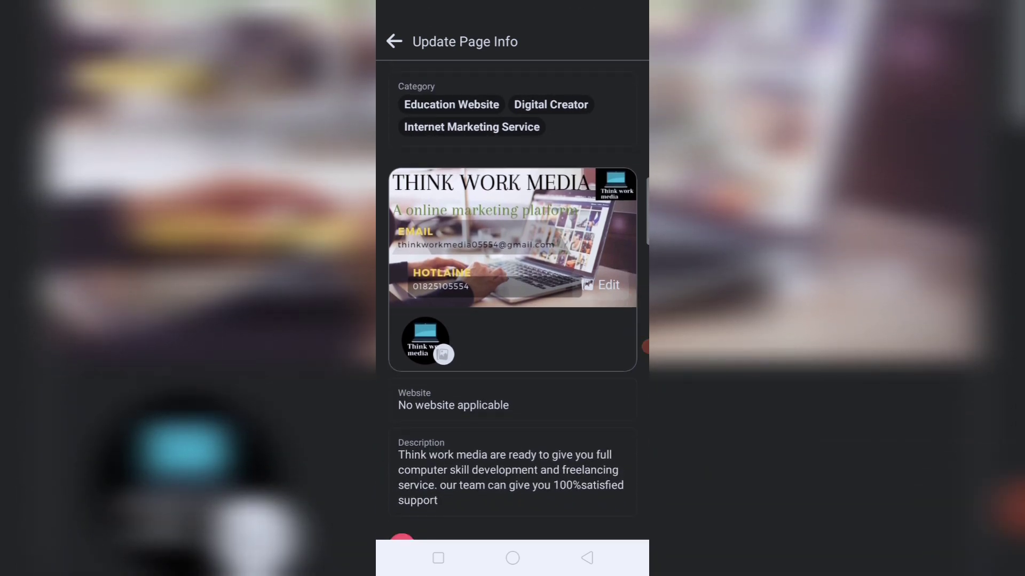
scroll(513, 321, "down", 2)
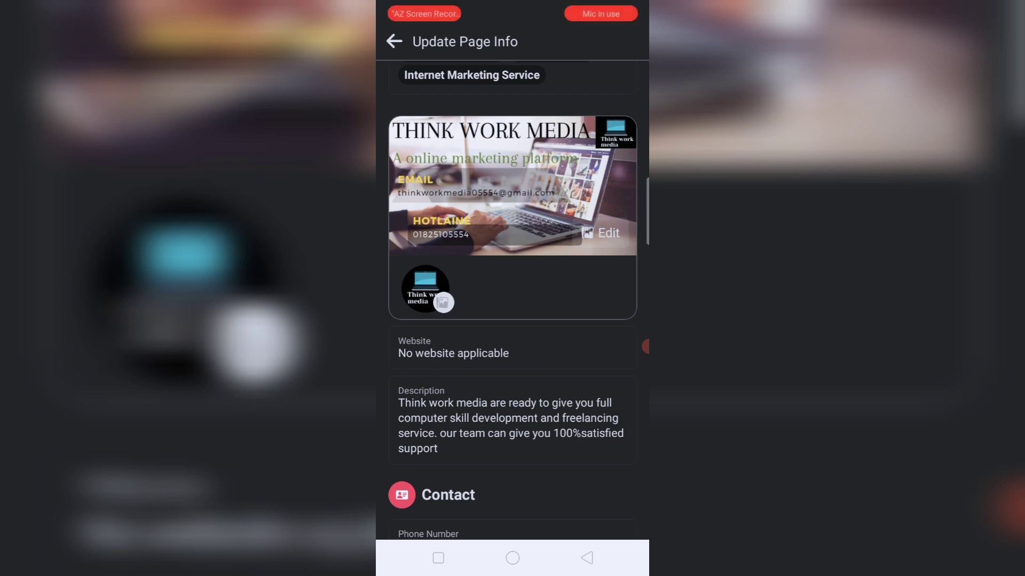
scroll(513, 321, "down", 2)
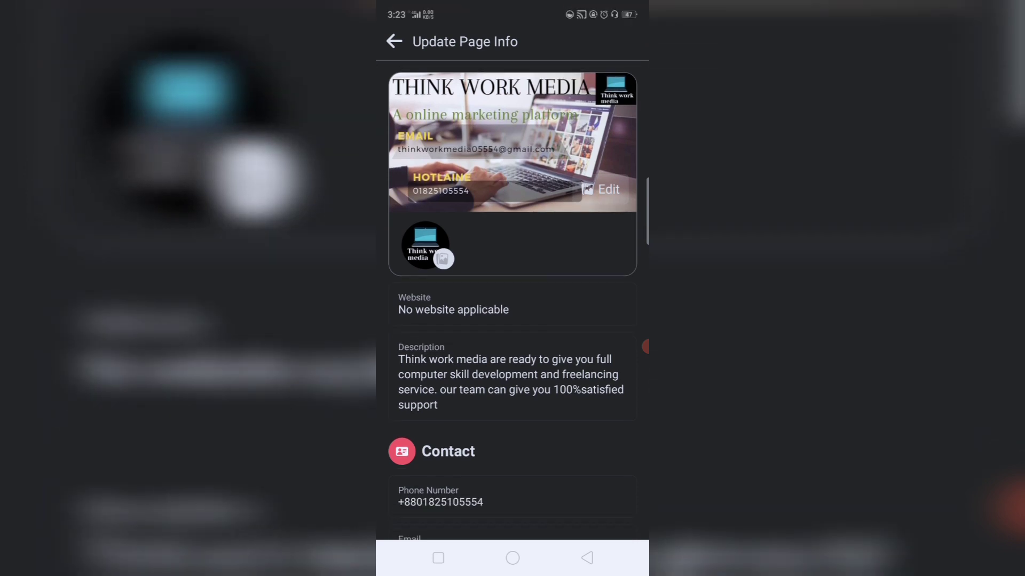
scroll(513, 320, "down", 1)
scroll(513, 320, "down", 1)
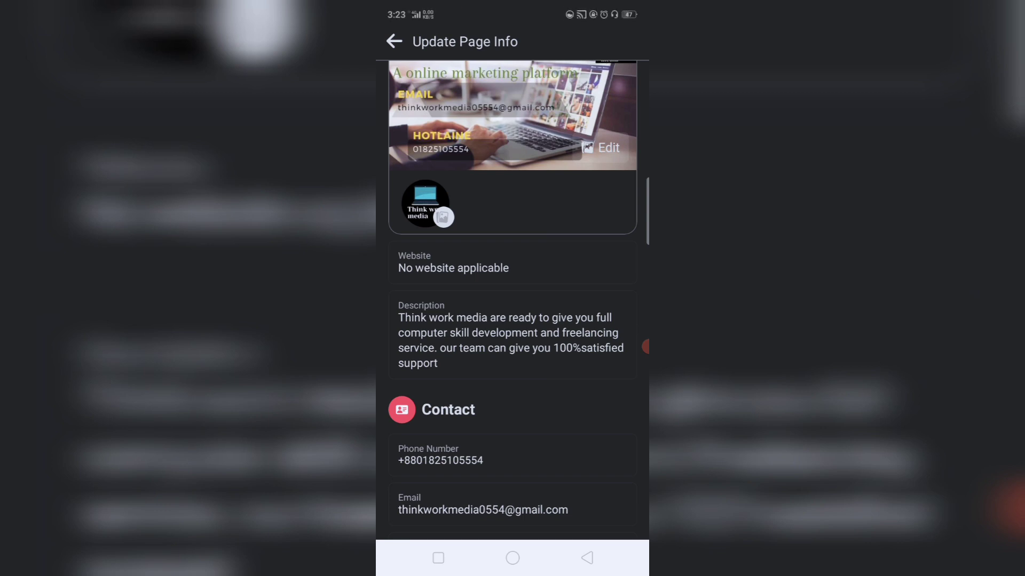
scroll(513, 320, "down", 1)
scroll(513, 321, "down", 2)
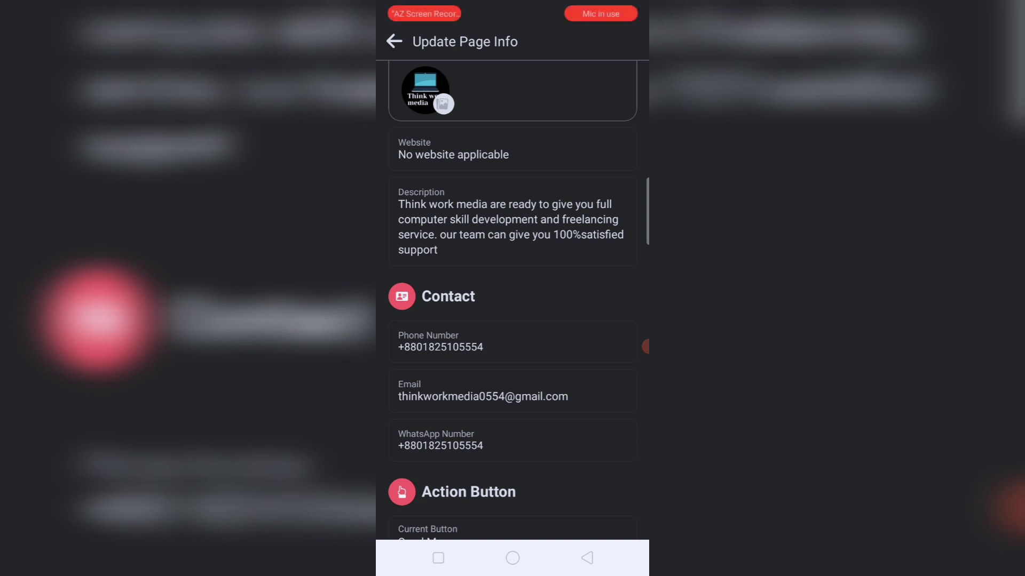
scroll(512, 300, "down", 1)
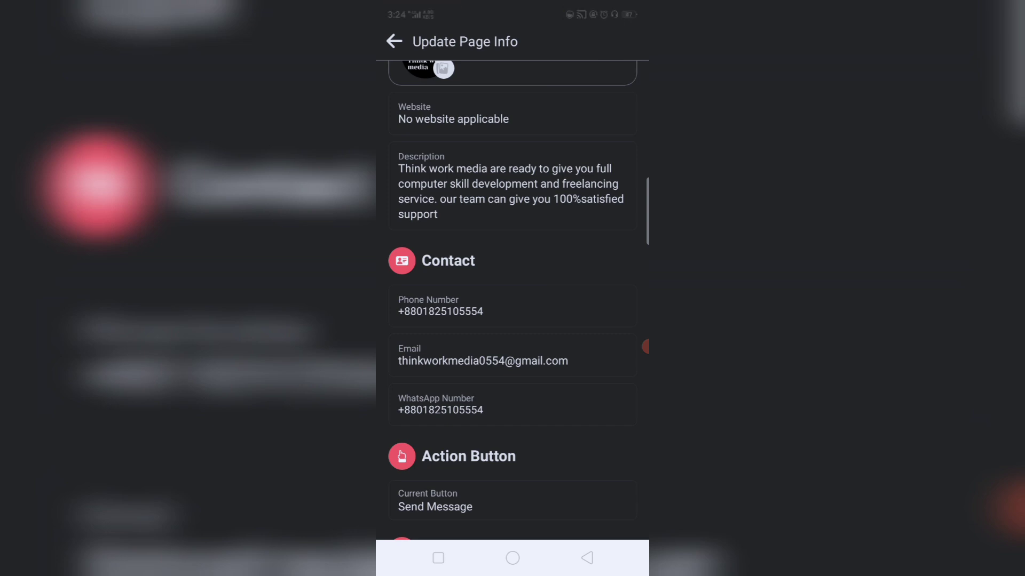
scroll(513, 320, "down", 1)
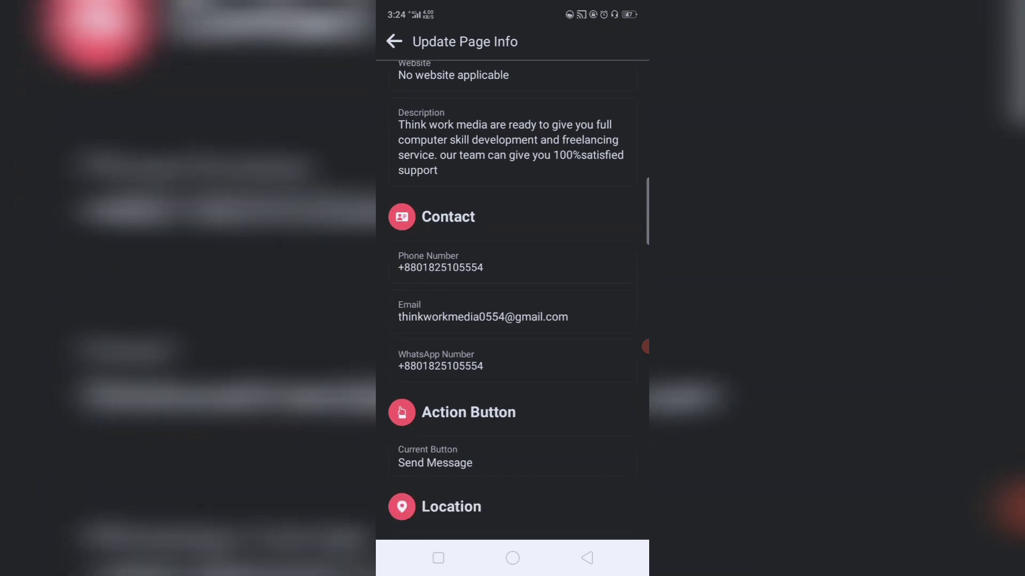
scroll(513, 321, "down", 1)
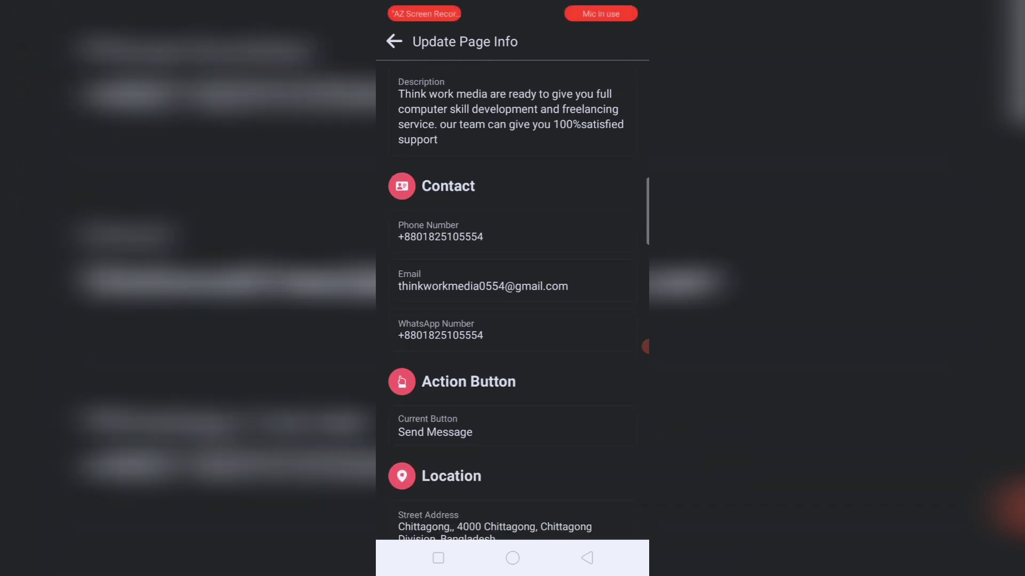
scroll(512, 320, "down", 1)
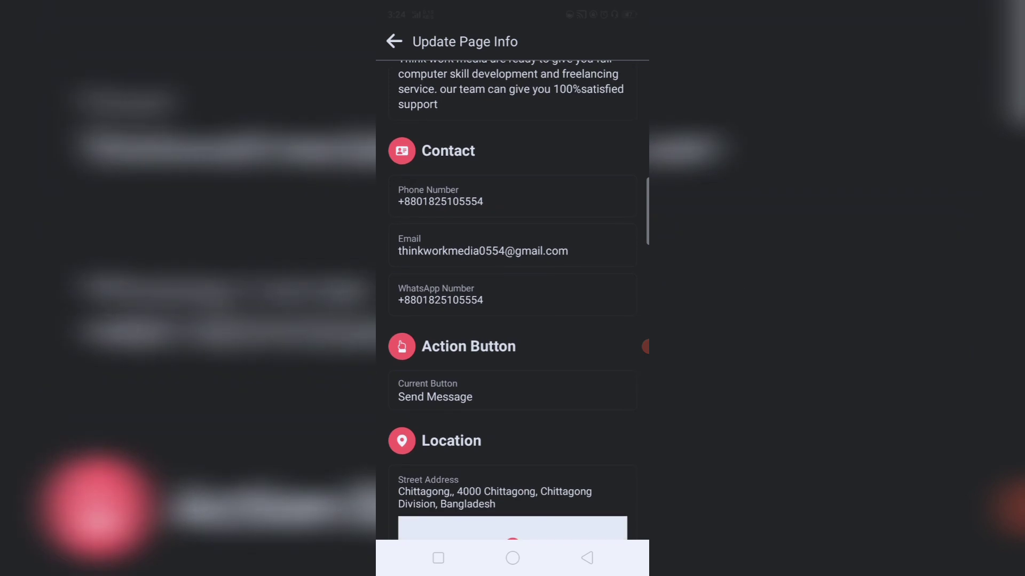
scroll(513, 320, "down", 1)
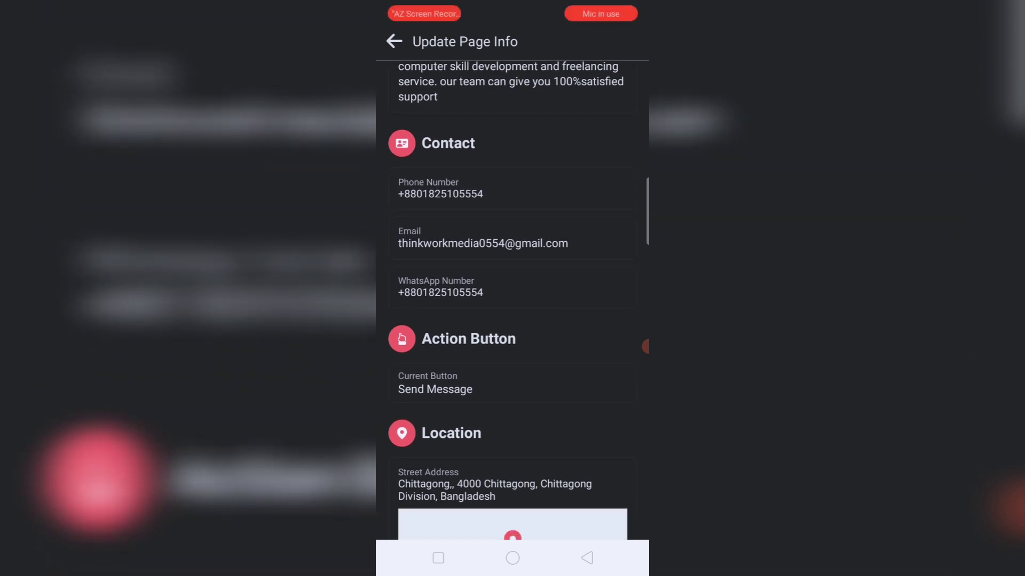
scroll(513, 321, "down", 1)
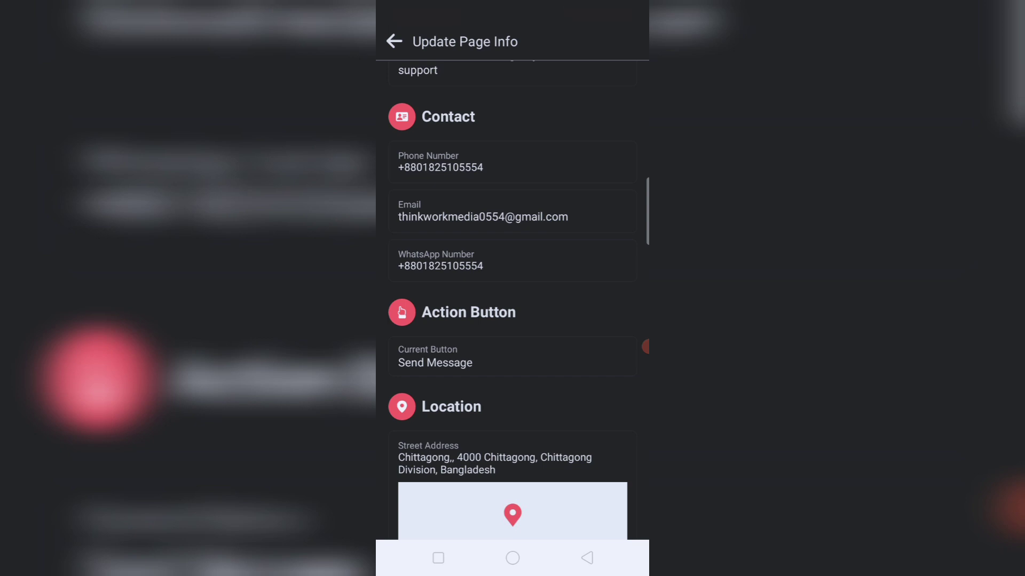
scroll(512, 320, "down", 3)
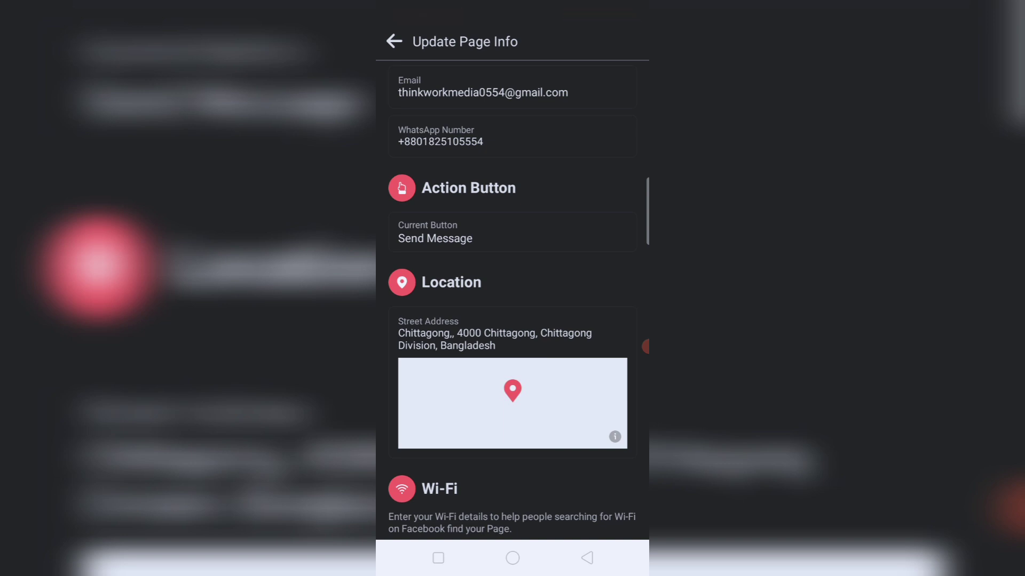
scroll(512, 320, "down", 3)
scroll(513, 321, "down", 3)
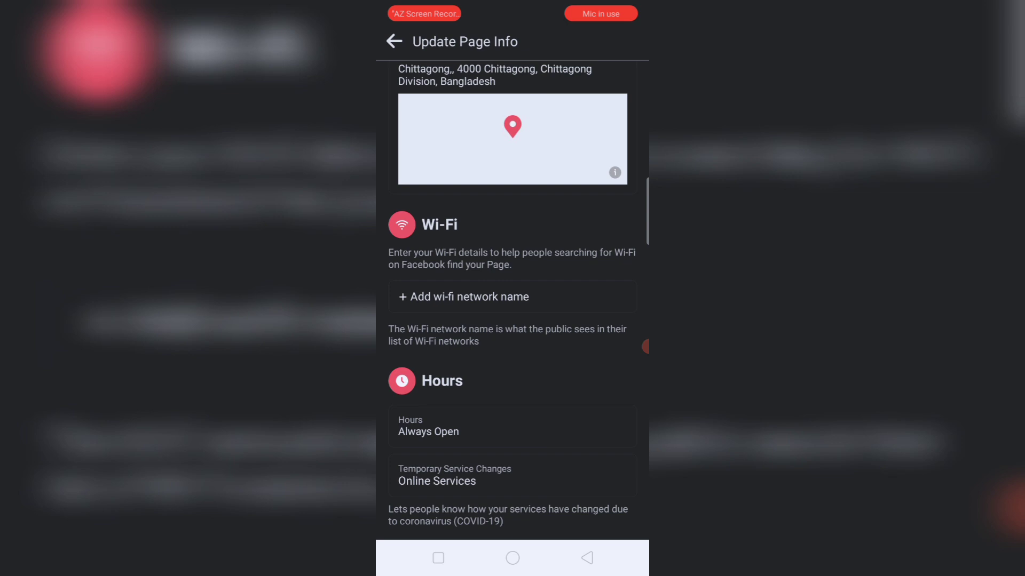
scroll(513, 321, "down", 1)
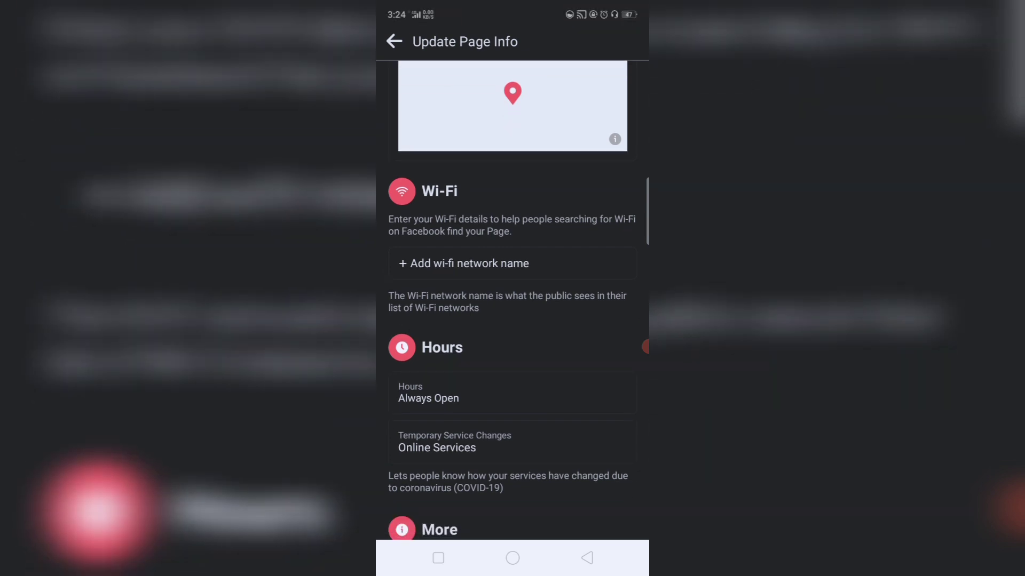
scroll(512, 320, "down", 1)
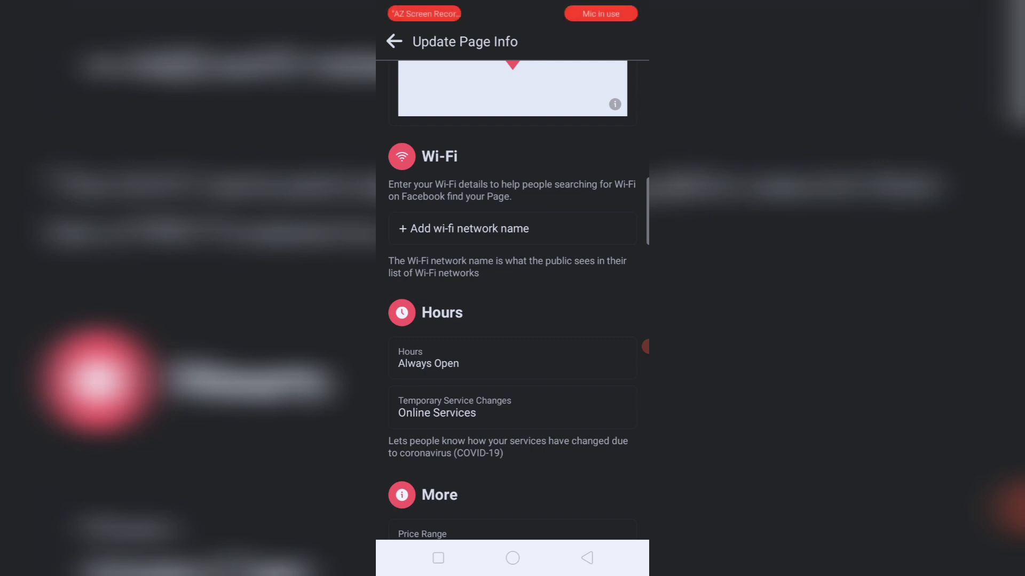
scroll(512, 320, "down", 1)
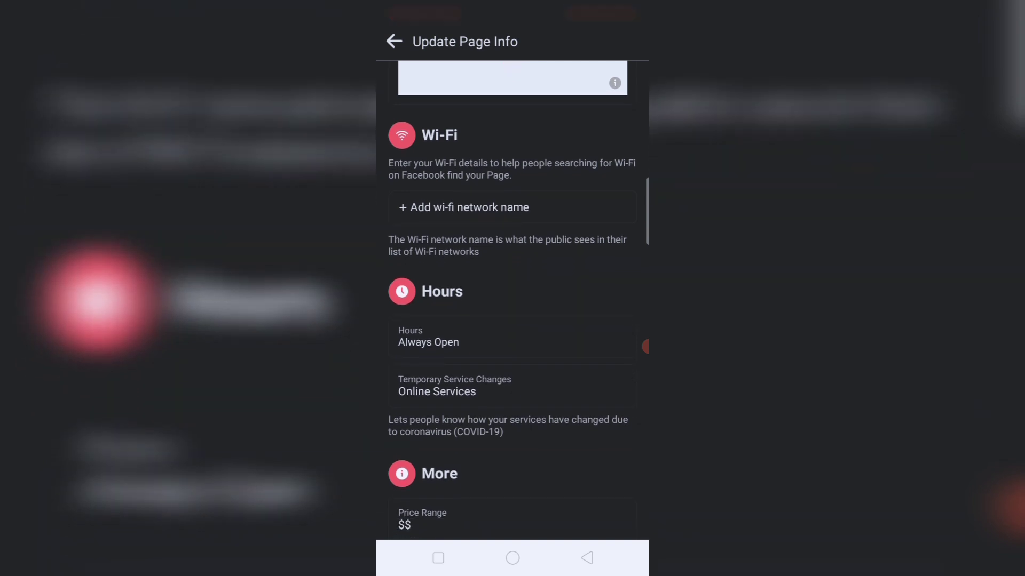
scroll(513, 320, "down", 2)
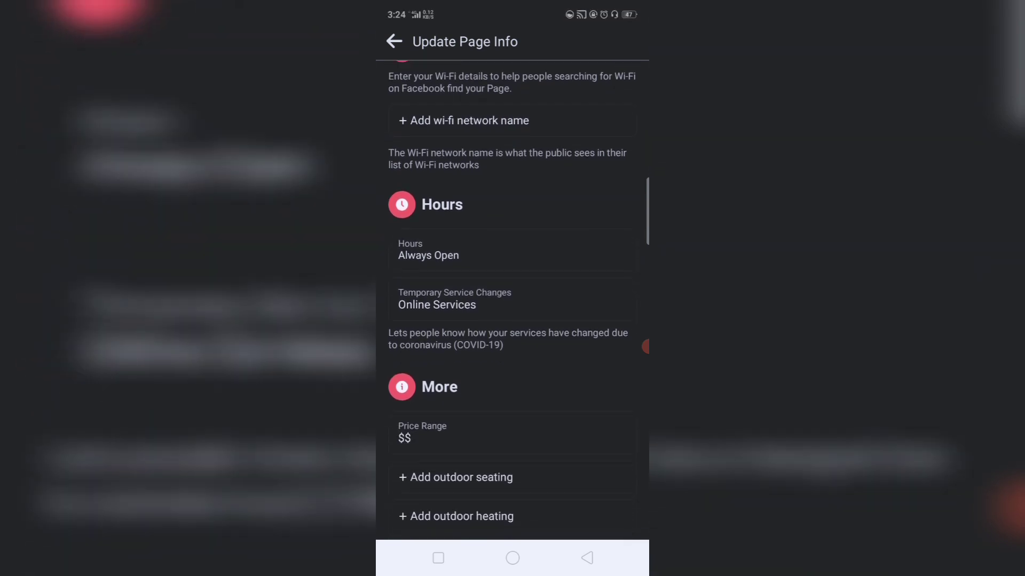
scroll(512, 321, "up", 3)
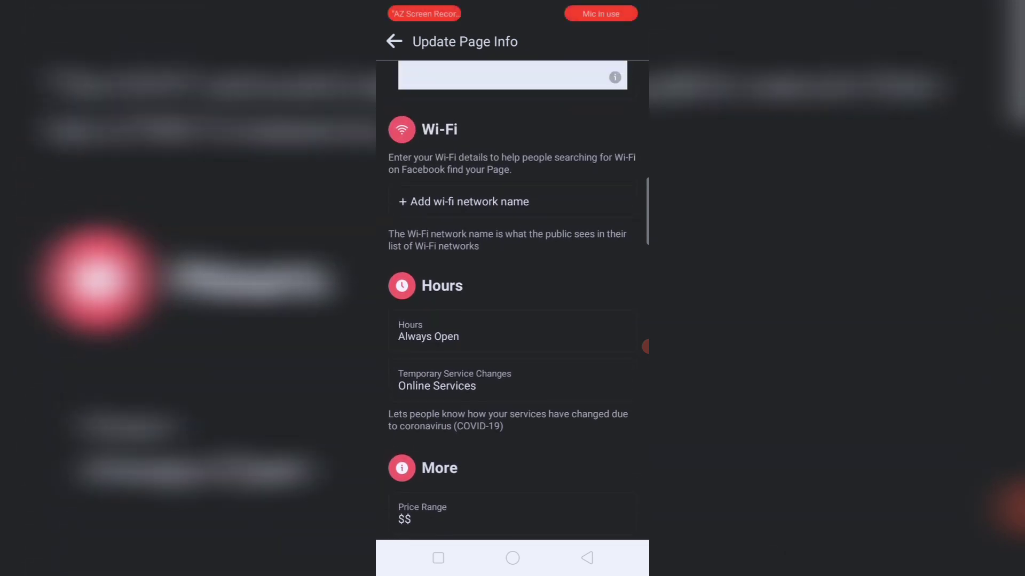
scroll(513, 321, "down", 1)
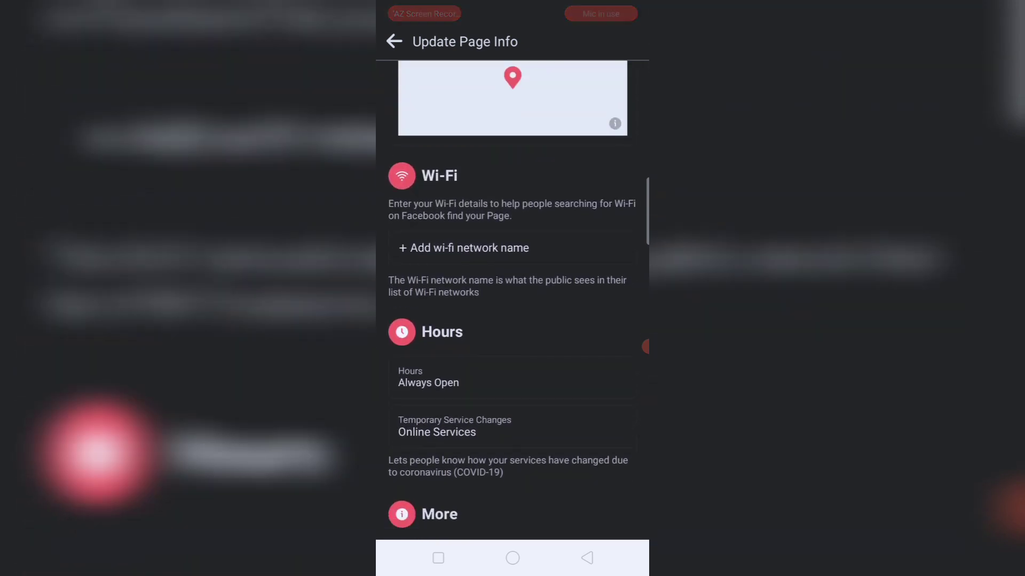
scroll(512, 320, "up", 1)
scroll(512, 320, "down", 5)
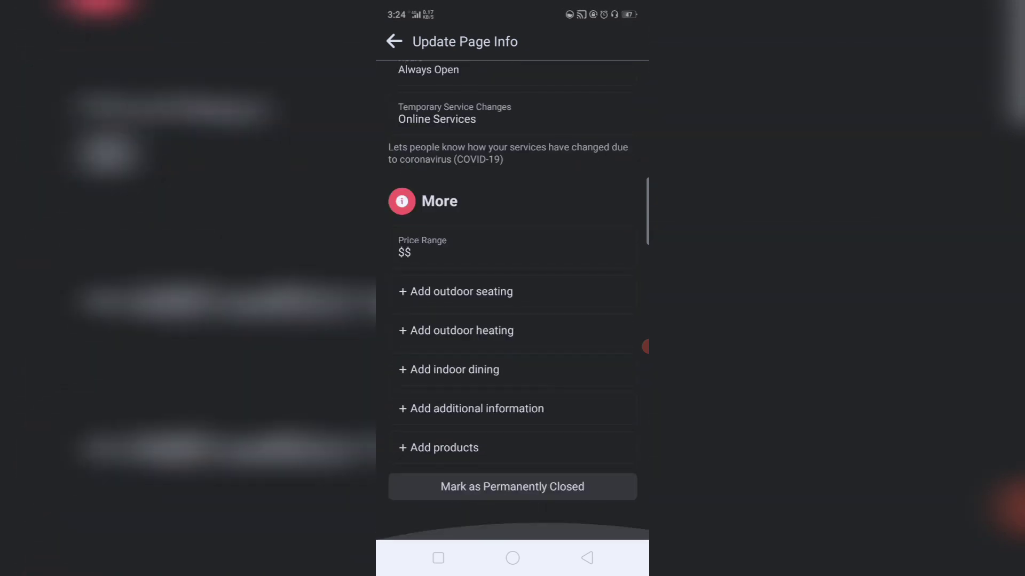